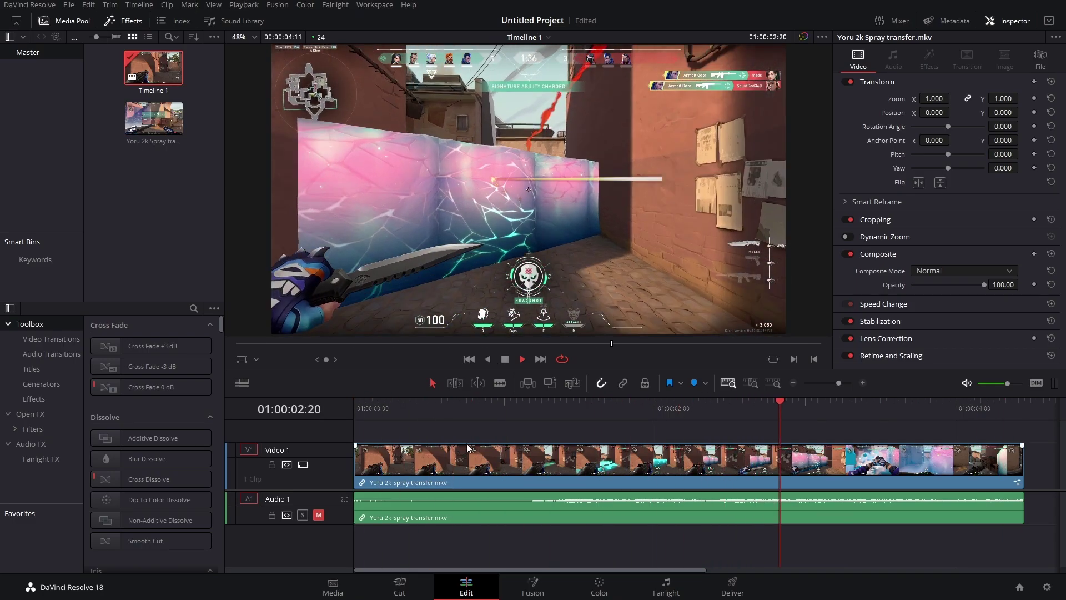
Split the video clip on the timeline at 01:00:03:00
key("space")
left_click_drag(687, 403, 808, 407)
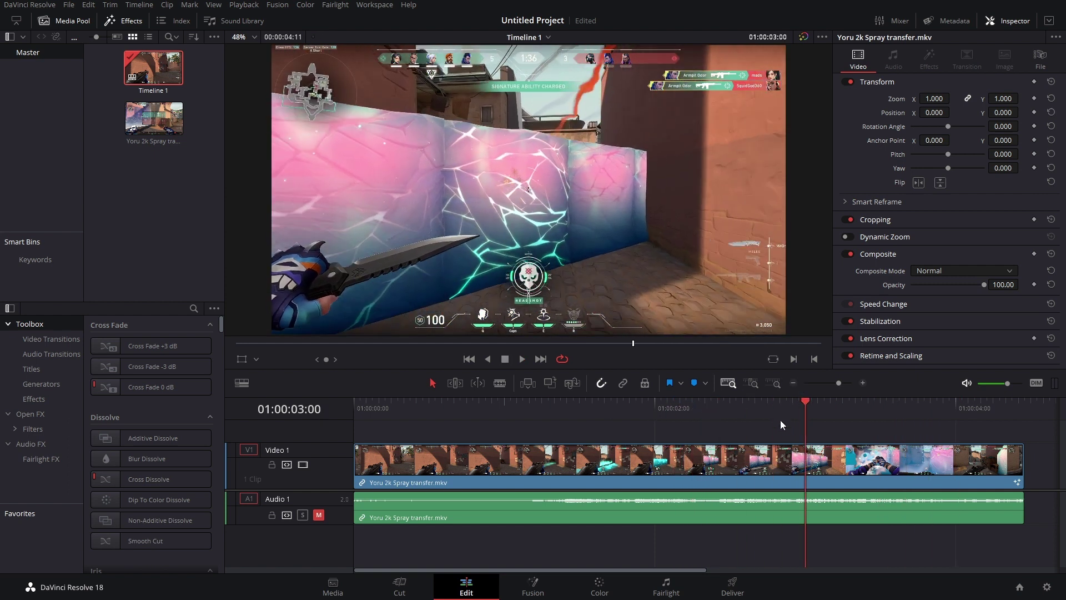
key("b")
left_click(809, 462)
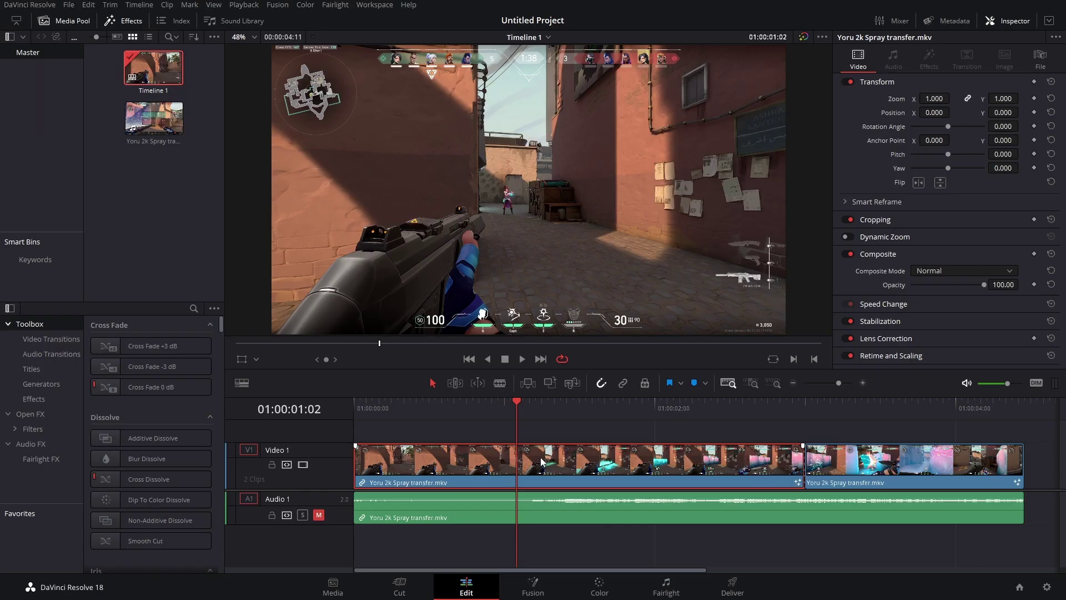
Convert the first part of the split clip into a new Fusion clip and open it on the Fusion page
mouse_move(562, 470)
left_mouse_down()
mouse_move(564, 439)
mouse_move(565, 457)
left_mouse_up()
left_click(1041, 58)
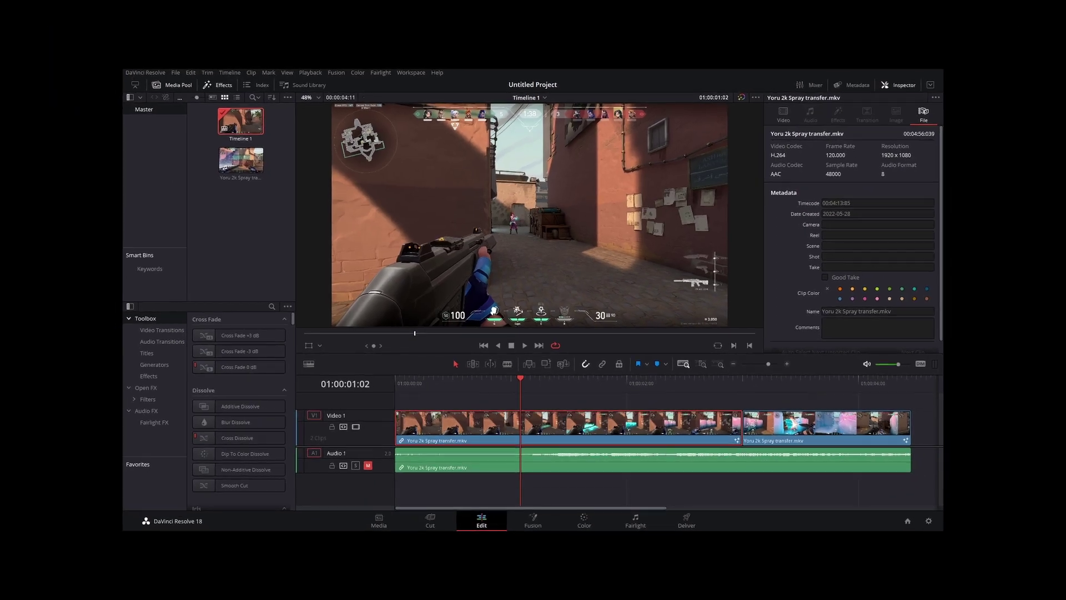
right_click(517, 427)
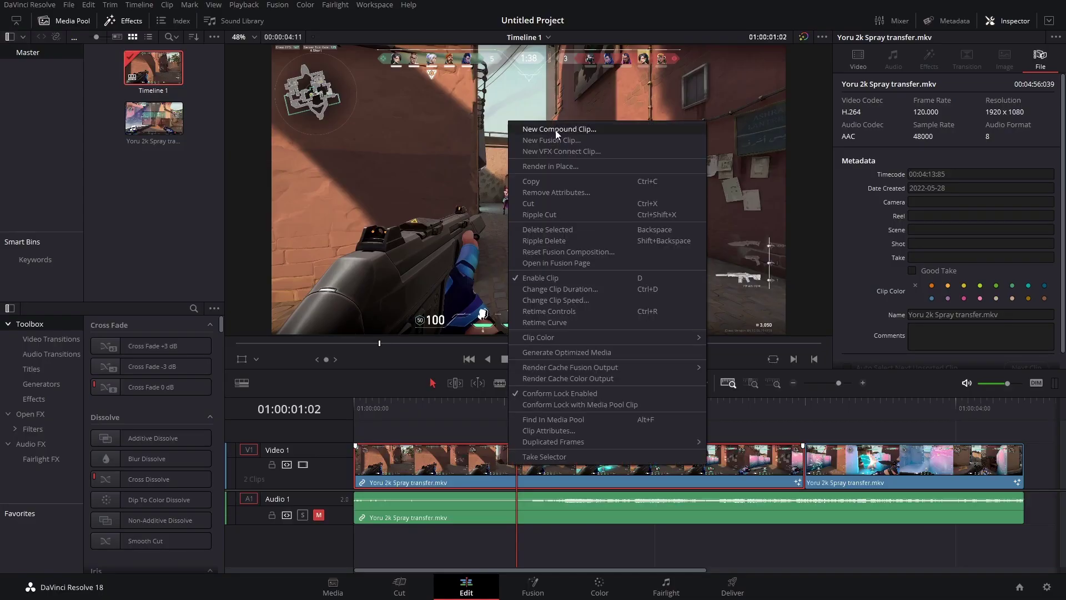
left_click(554, 176)
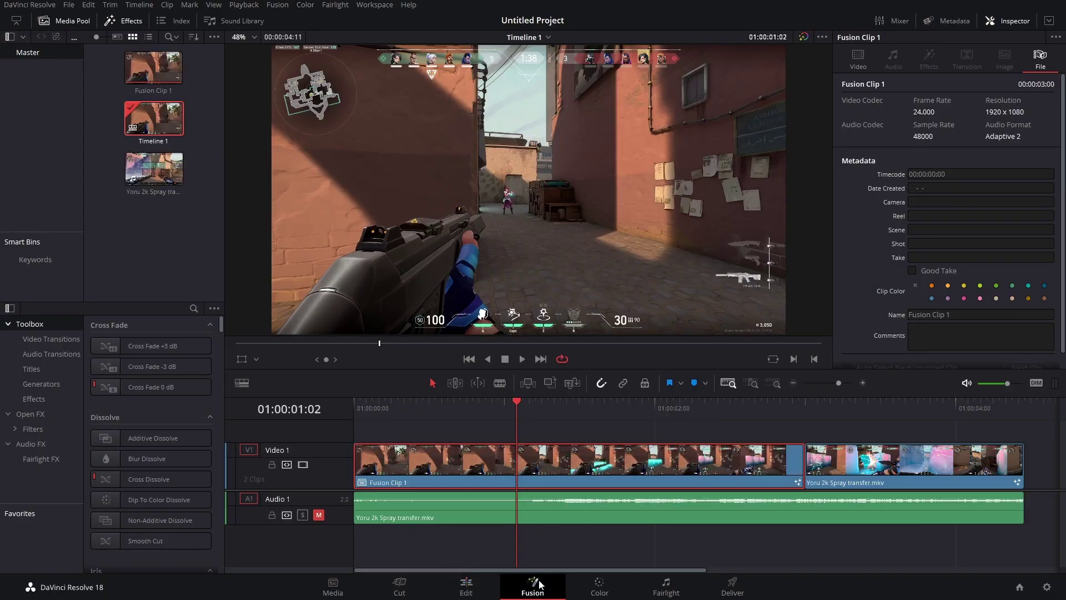
left_click(532, 587)
Move the playhead to frame 17 and add a Planar Tracker node after MediaIn1
left_click_drag(306, 323, 198, 346)
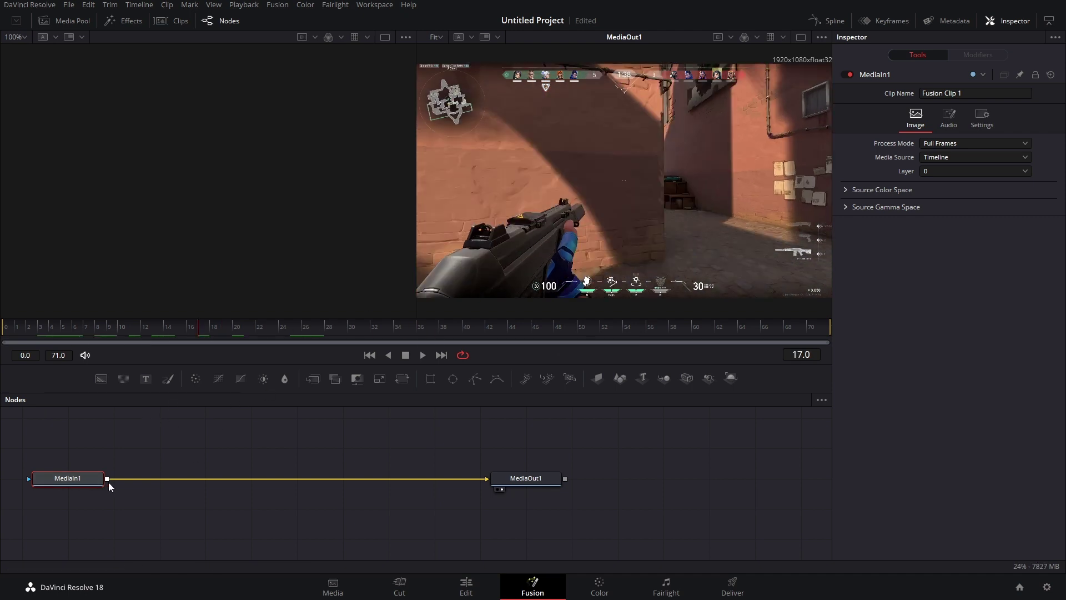
left_click(193, 437)
key("shift+space")
type("plan")
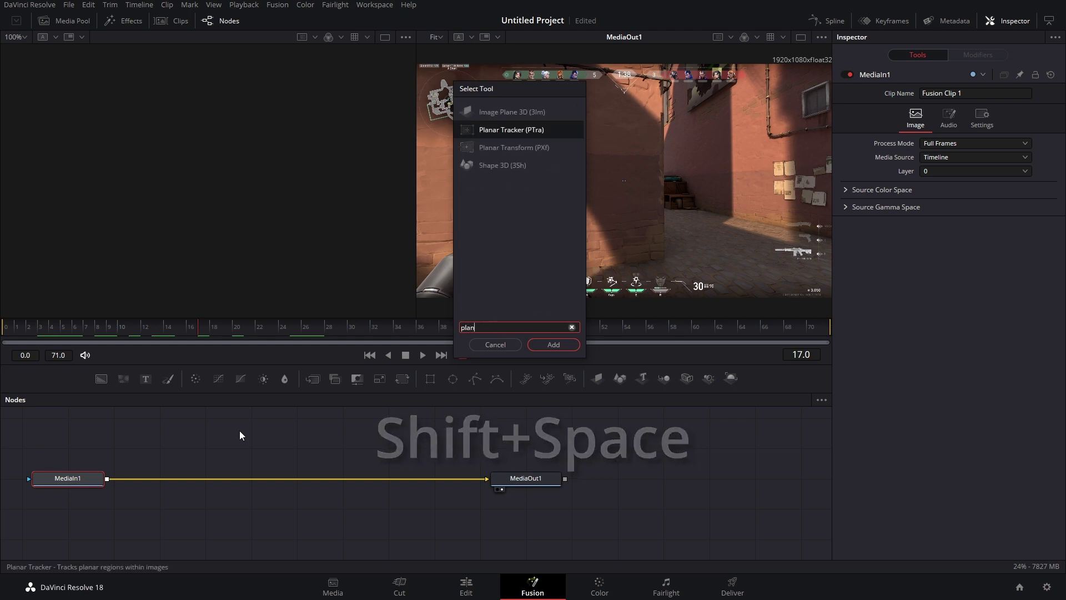
key("Return")
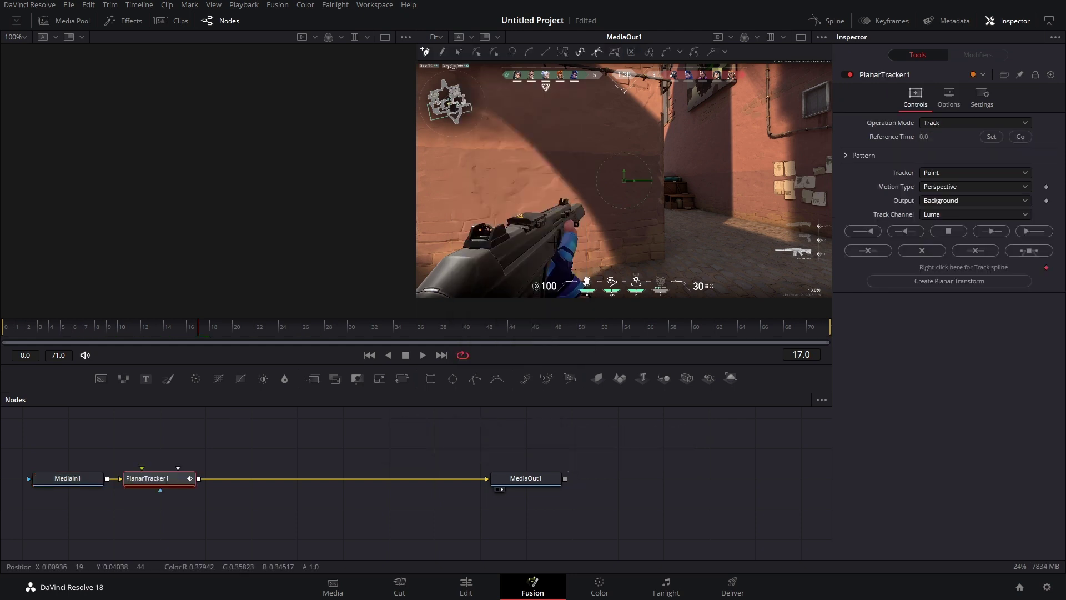
Show a single large viewer and outline the gun with a closed polygon as the planar tracking pattern
left_click(801, 37)
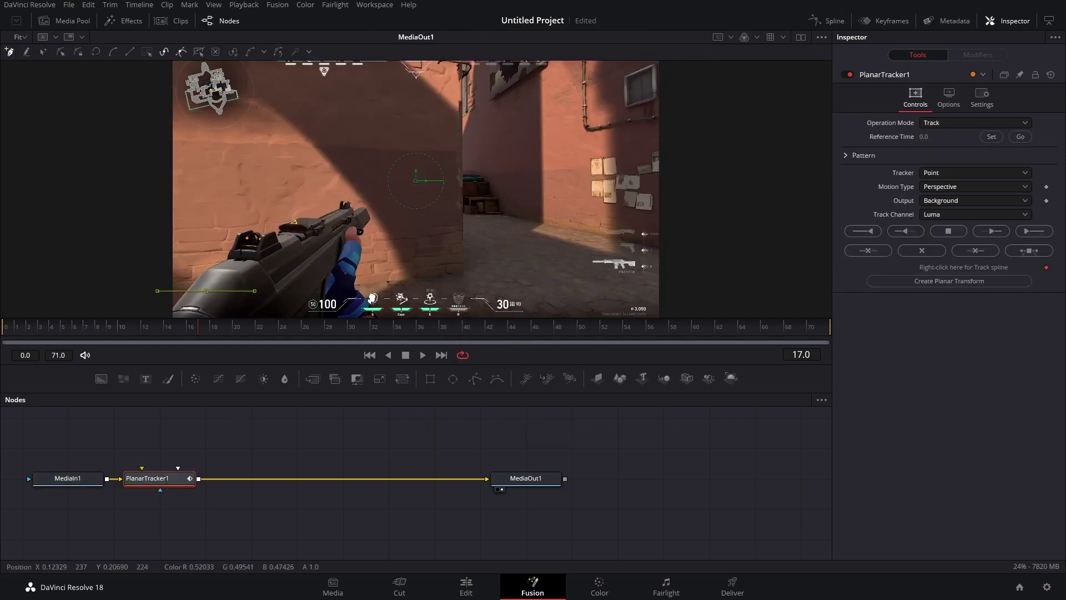
left_click(281, 238)
left_click(319, 219)
left_click(347, 210)
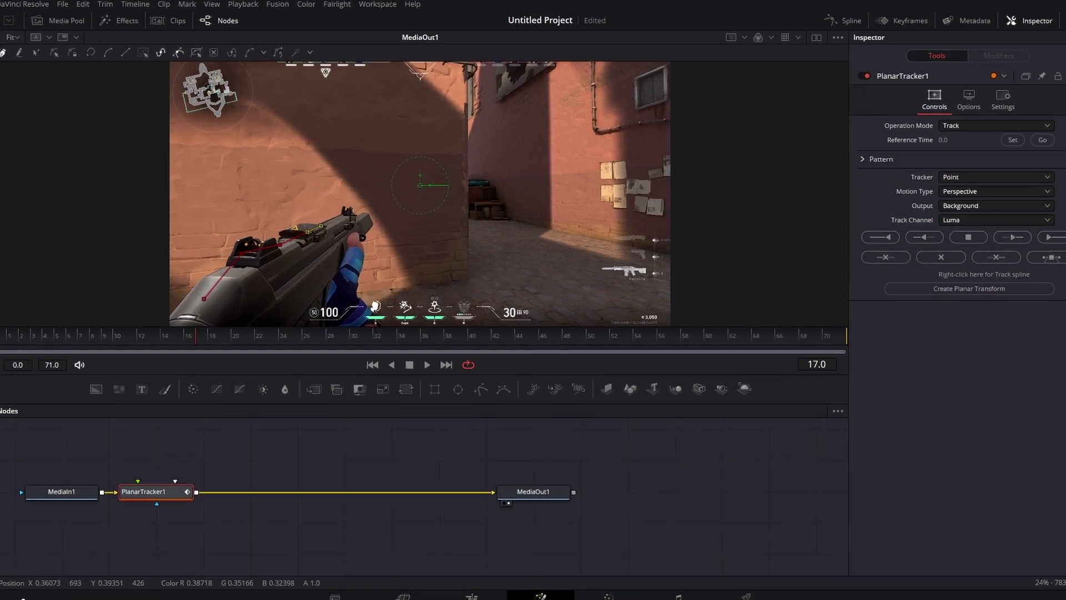
left_click(356, 251)
left_click(351, 279)
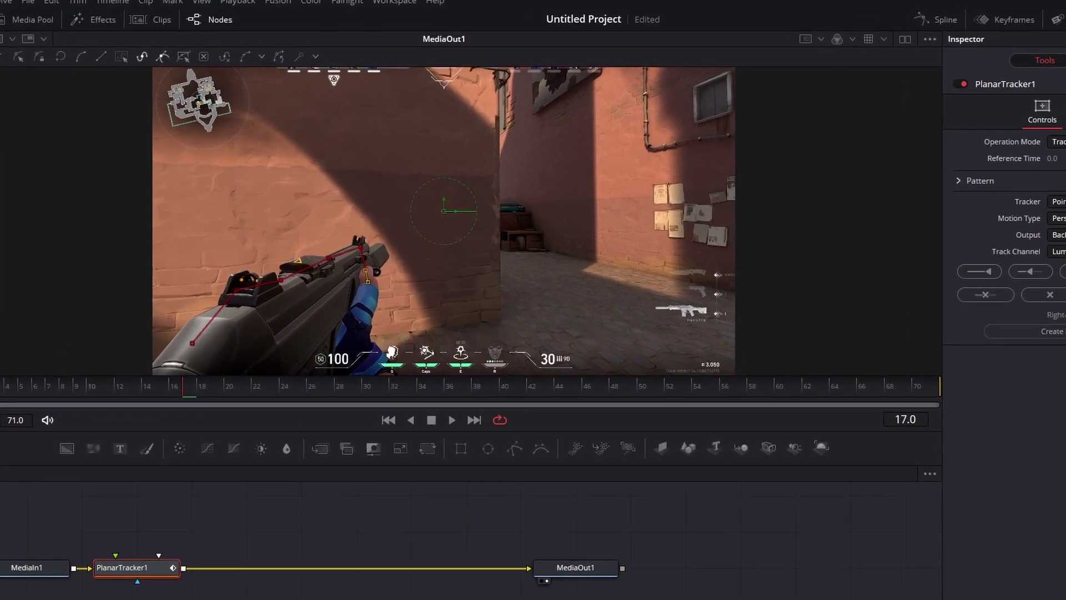
left_click(349, 292)
left_click(311, 359)
left_click(281, 375)
left_click(265, 382)
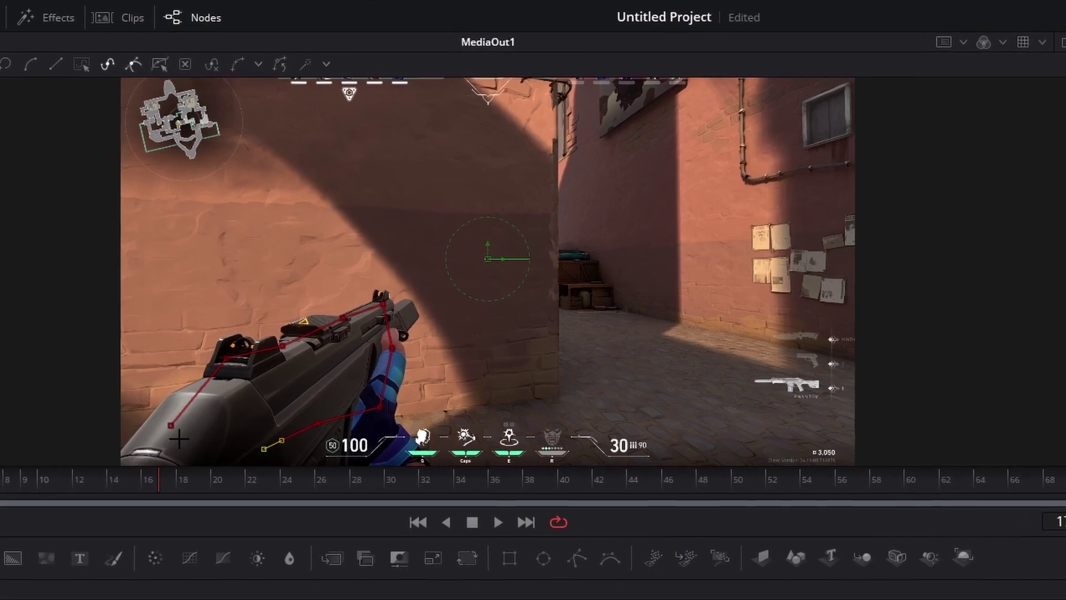
left_click(165, 451)
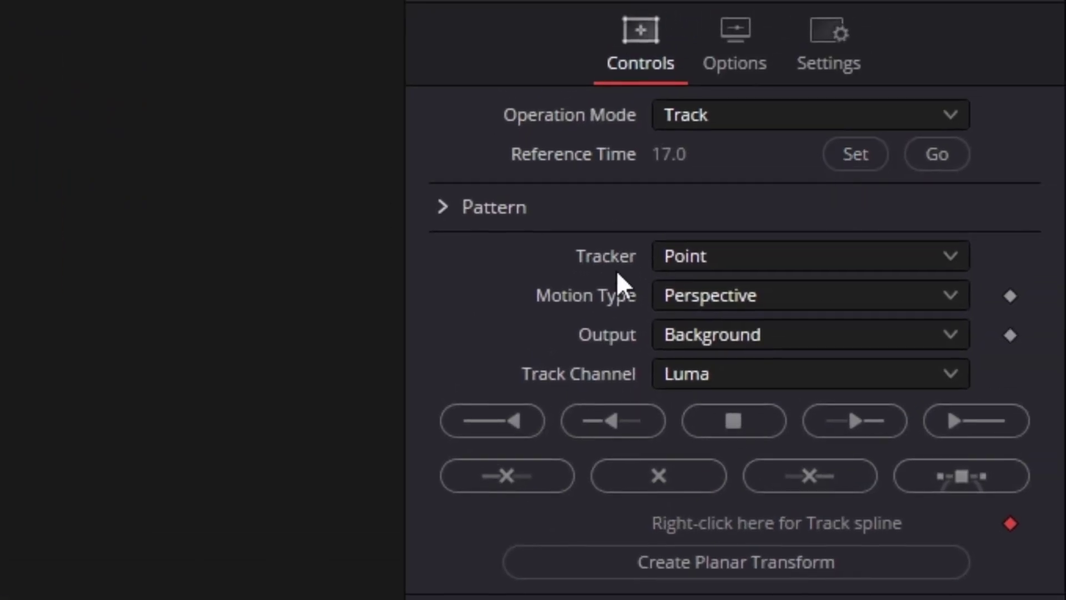
Set the planar tracker type to Hybrid Point/Area and shorten the trail length
left_click(717, 259)
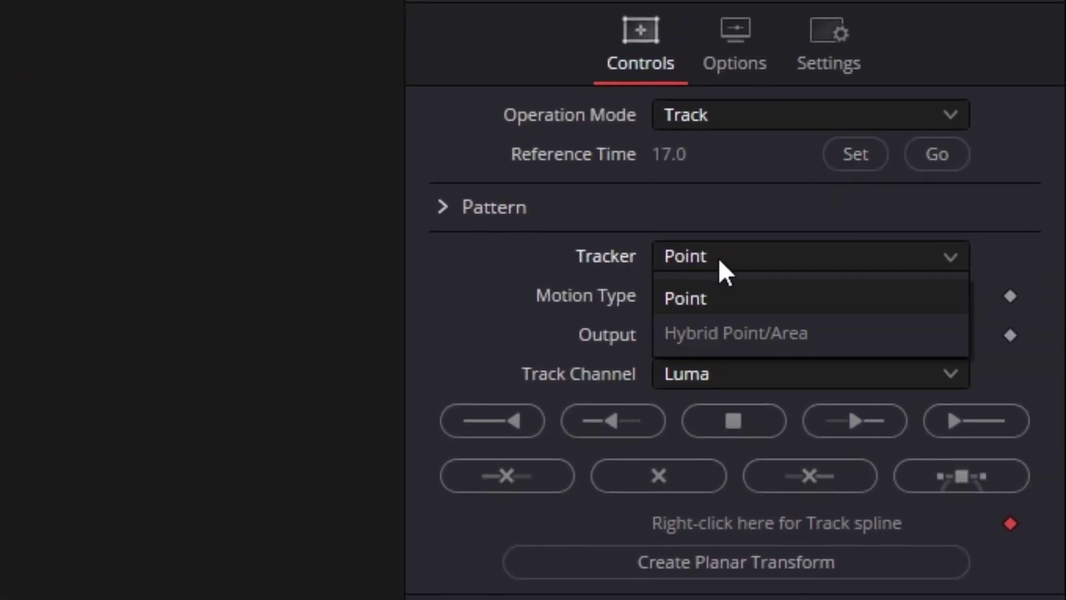
left_click(736, 332)
left_click(728, 28)
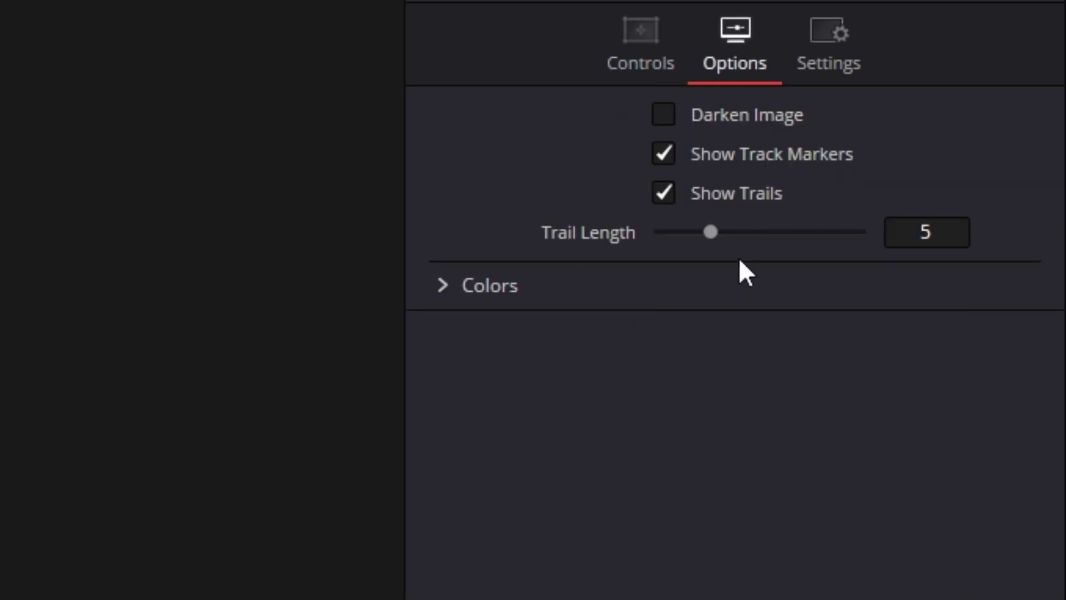
left_click_drag(711, 233, 679, 233)
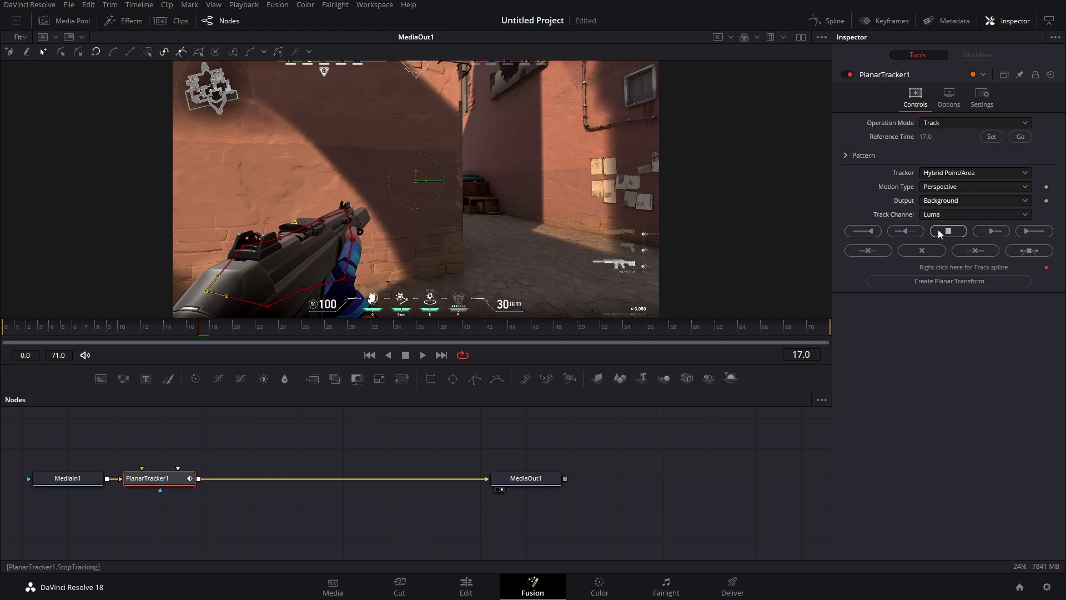
Track the gun forward from frame 17 and check the track at frames 55, 56 and 17
left_click(1031, 234)
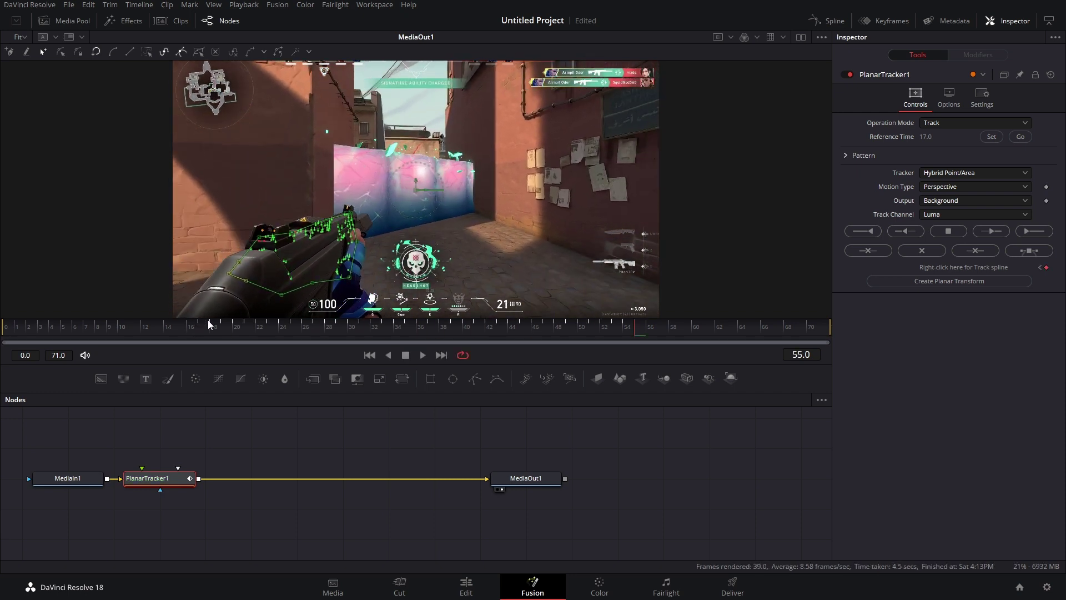
left_click(649, 327)
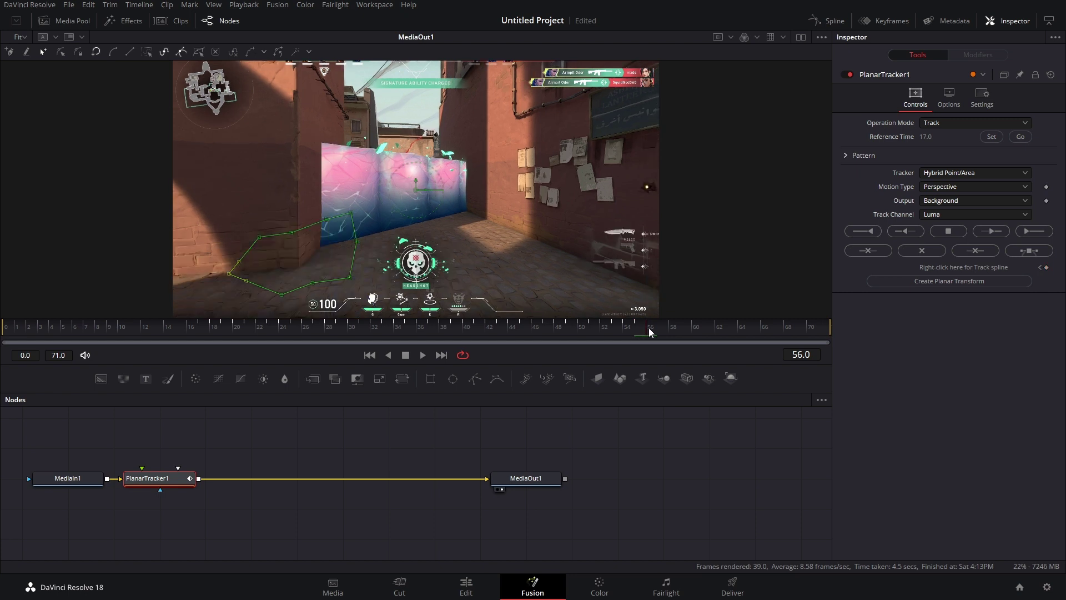
left_click(643, 328)
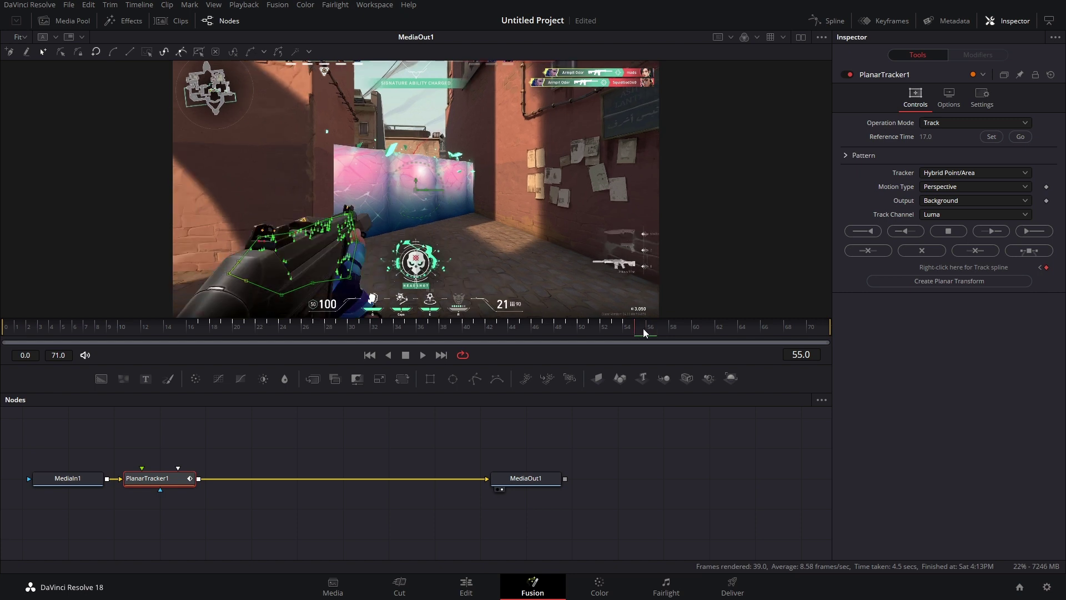
left_click(198, 326)
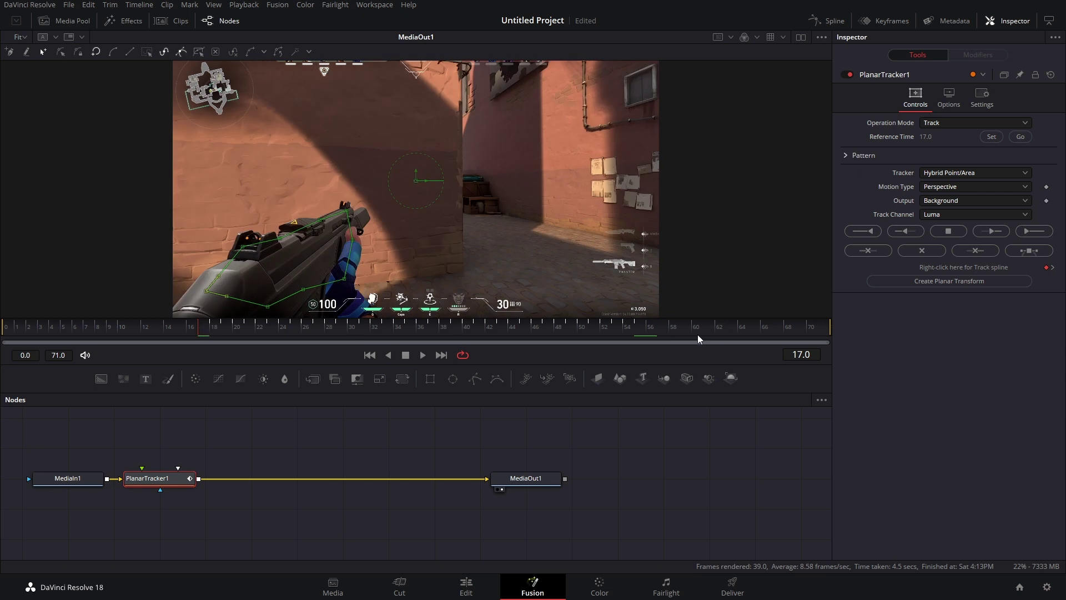
left_click(639, 334)
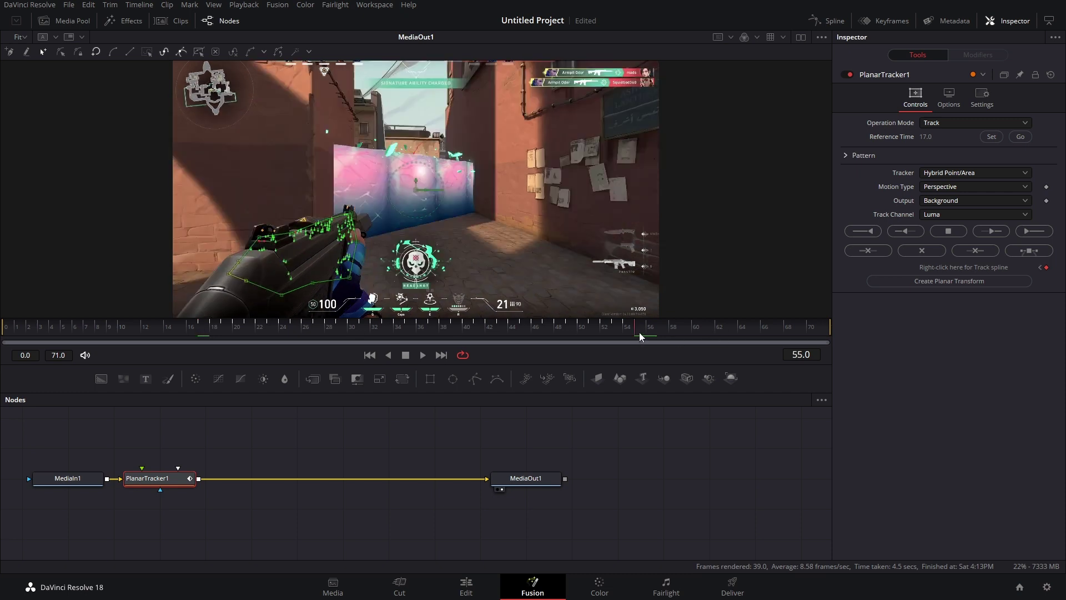
Return to the reference frame, track the gun back to the start and scrub through the tracked range
left_click(1023, 138)
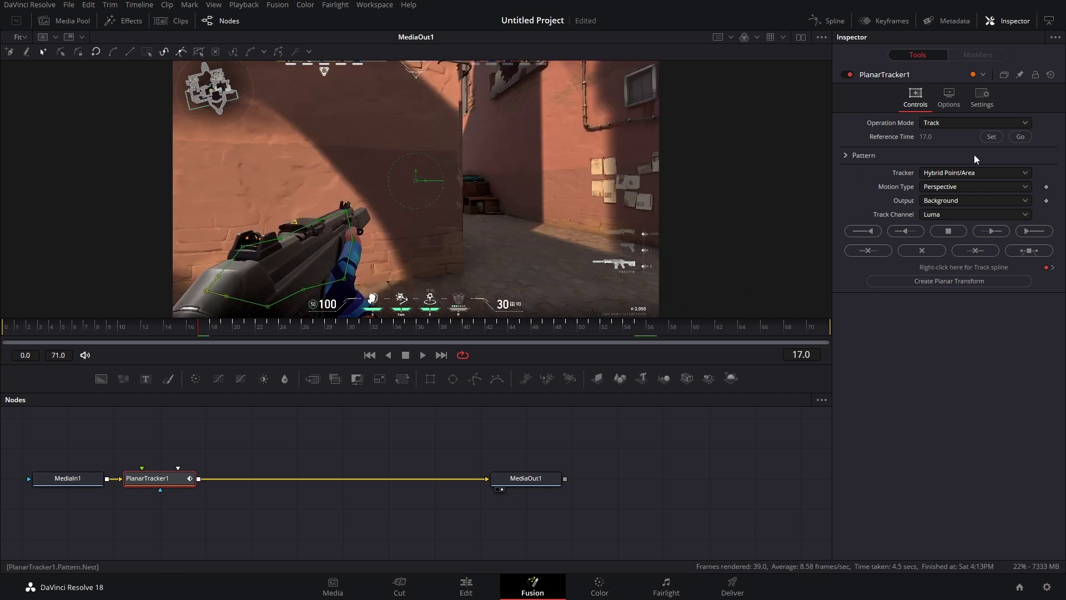
left_click(875, 232)
left_click(58, 335)
left_click_drag(58, 335, 233, 327)
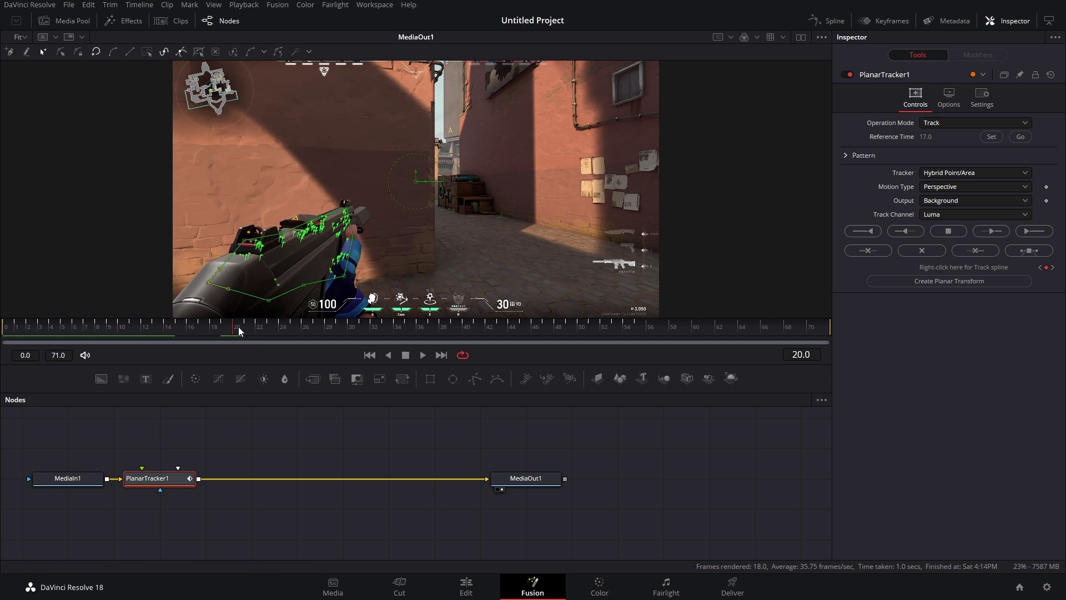
left_click_drag(239, 331, 605, 330)
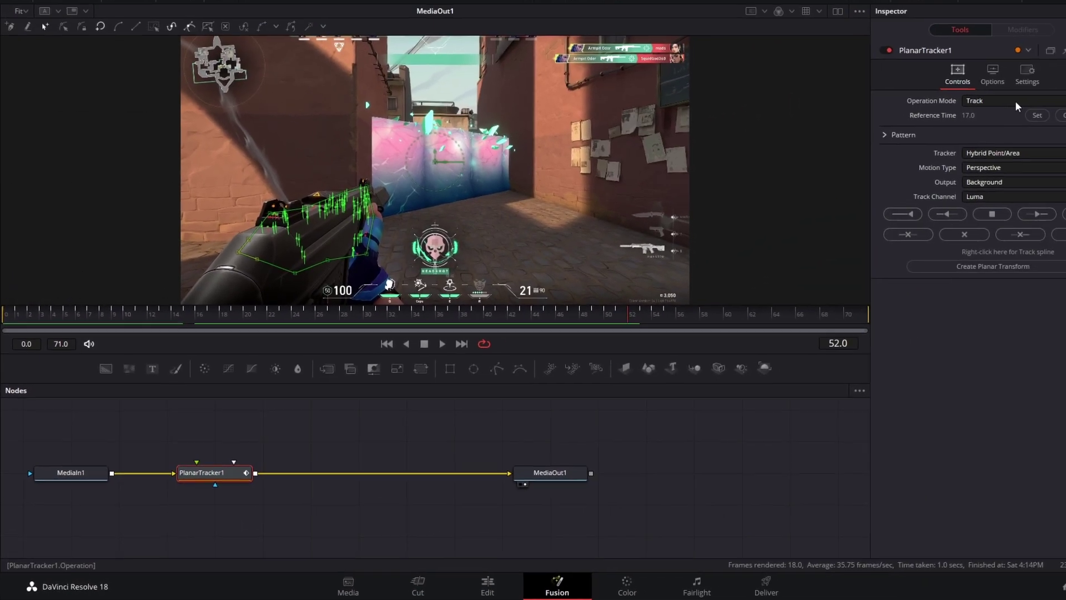
left_click(956, 122)
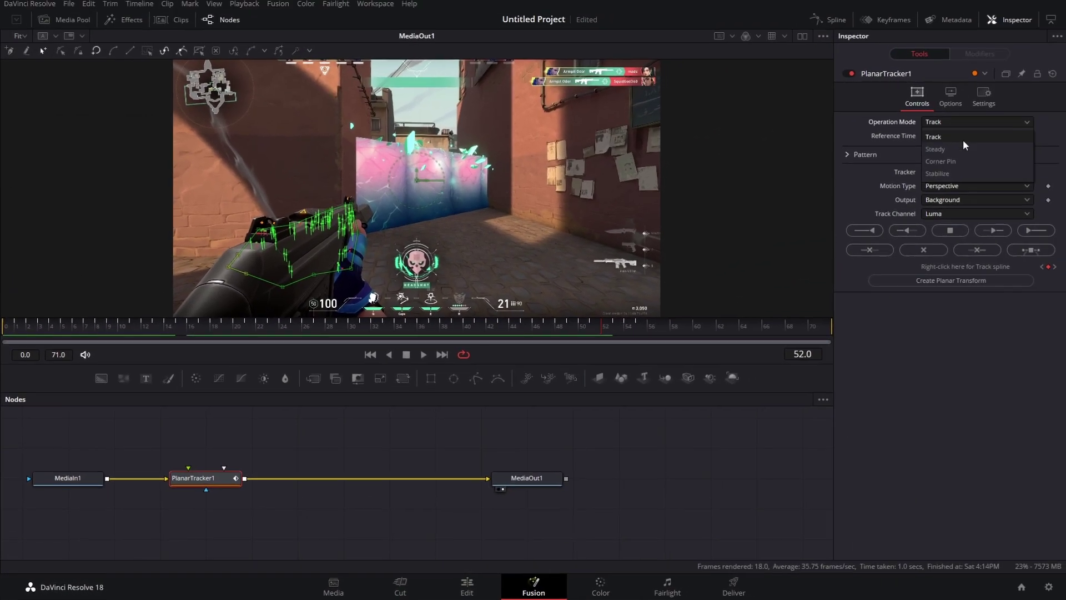
left_click(948, 162)
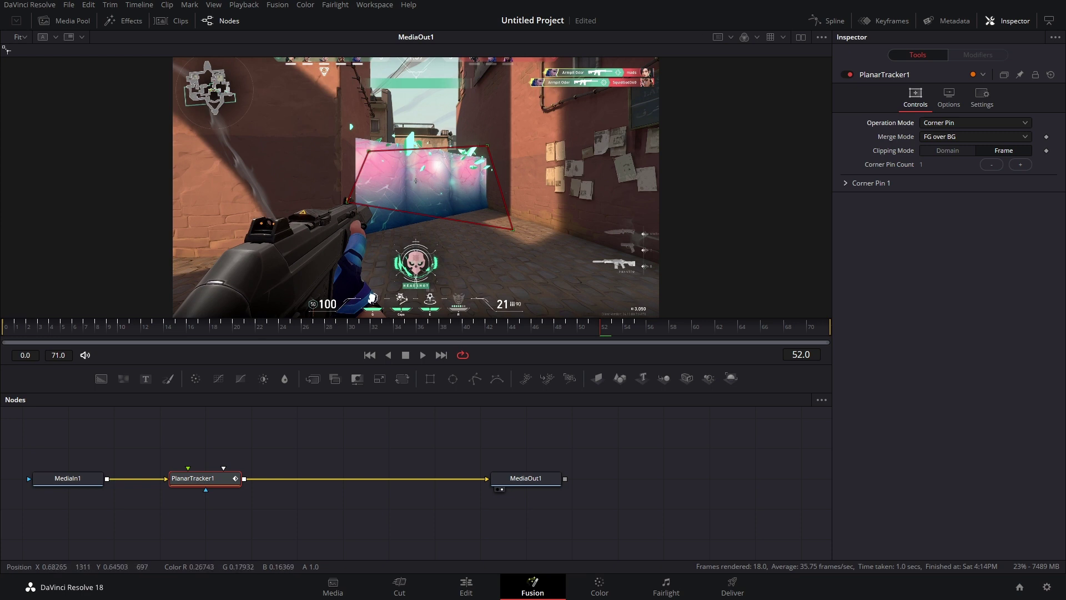
left_click(954, 122)
left_click(950, 138)
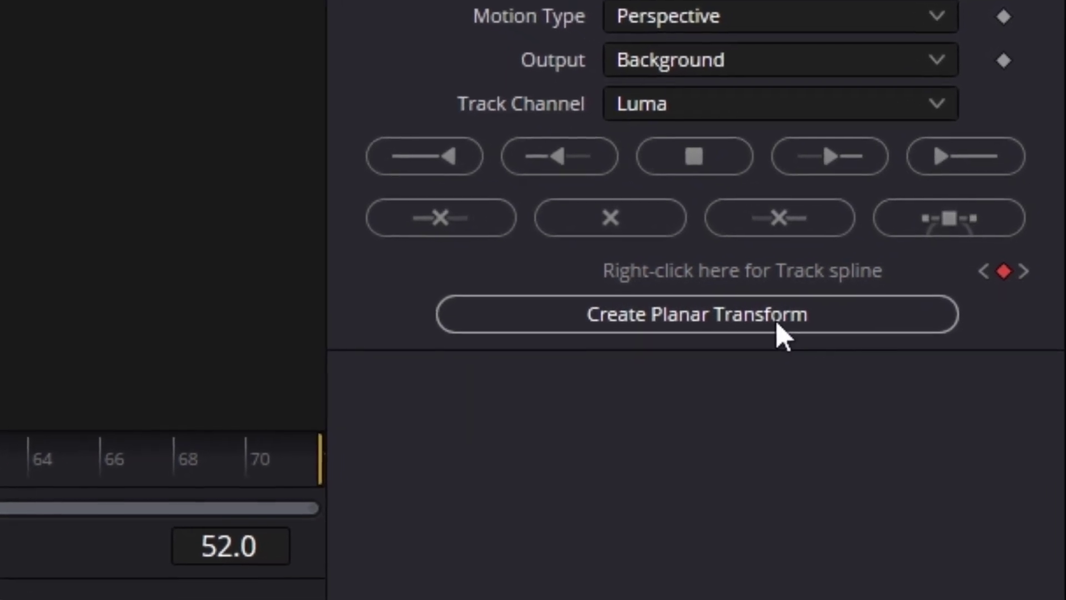
Create a Planar Transform node from the track and place it above the line between PlanarTracker1 and MediaOut1
left_click(783, 333)
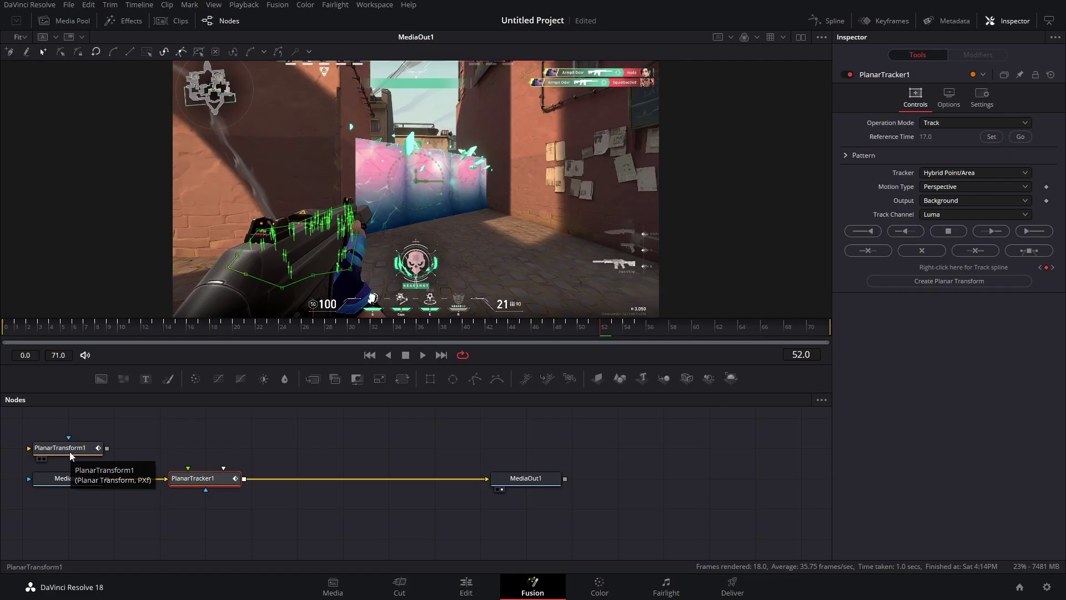
left_click_drag(78, 447, 313, 451)
left_click(321, 450)
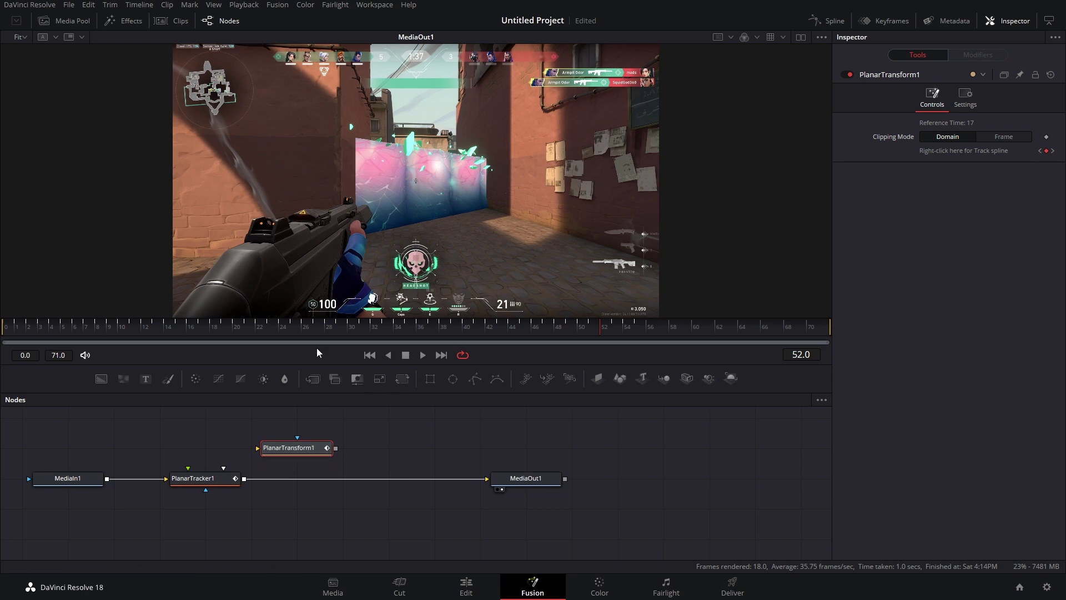
Go to frame 29 and delete the PlanarTracker1 node from the node graph
left_click_drag(408, 326, 343, 333)
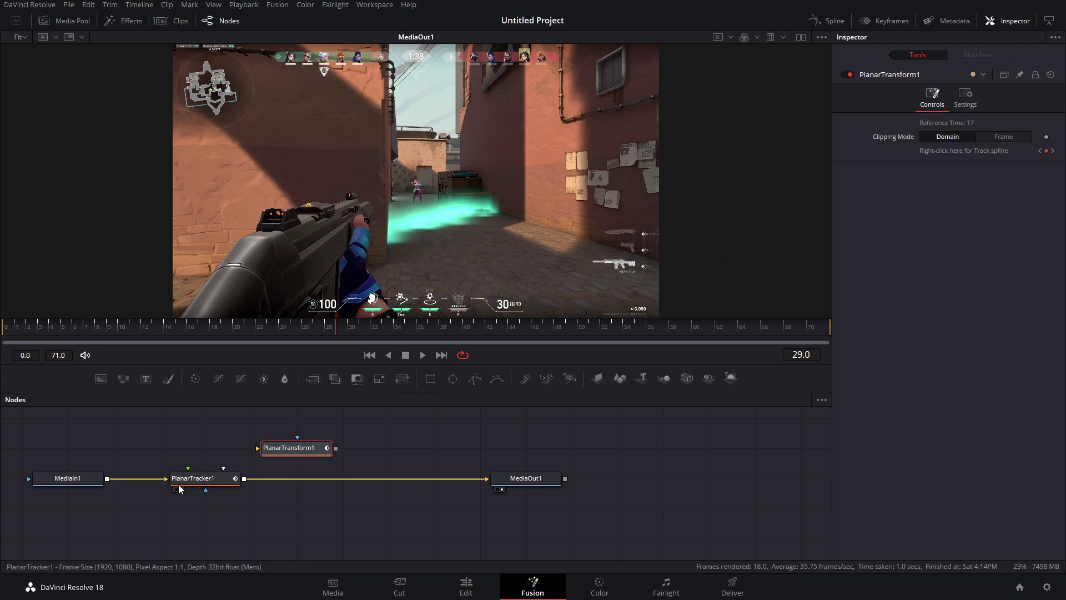
left_click_drag(200, 487, 154, 487)
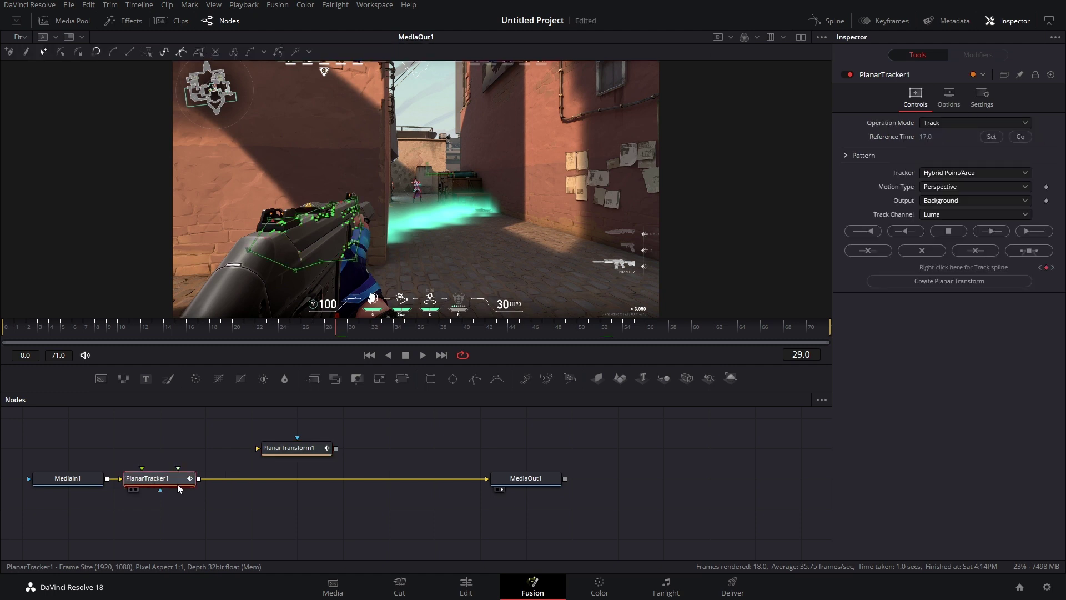
key("Delete")
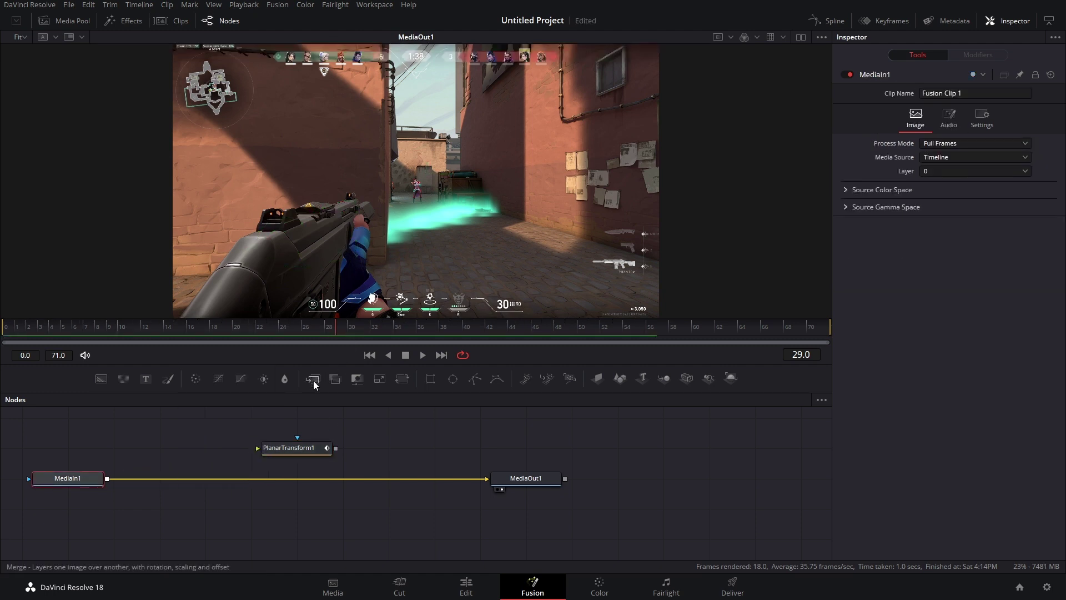
Insert a Merge node between MediaIn1 and MediaOut1 and feed it a new Text+ node through PlanarTransform1
left_click_drag(313, 385, 295, 478)
left_click_drag(335, 448, 359, 452)
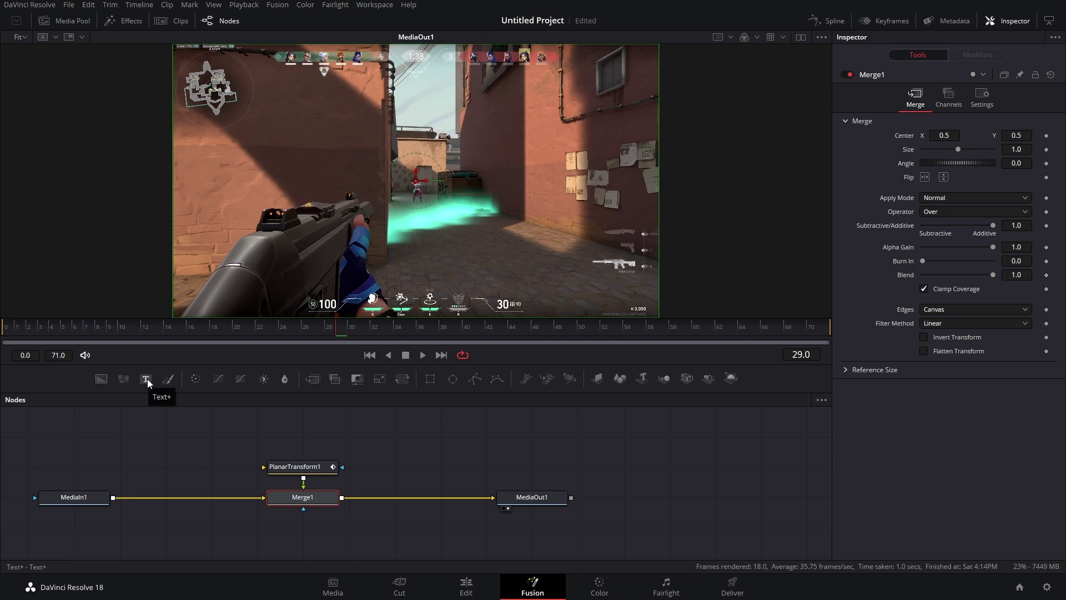
left_click_drag(148, 381, 266, 494)
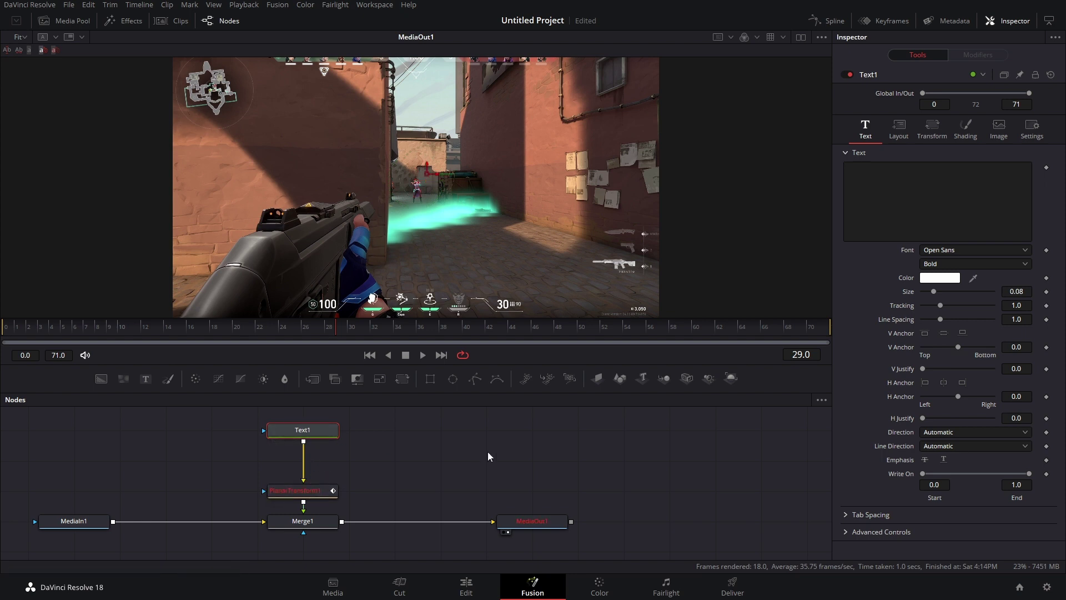
Insert a Corner Positioner node between Text1 and PlanarTransform1
key("shift+space")
type("plan")
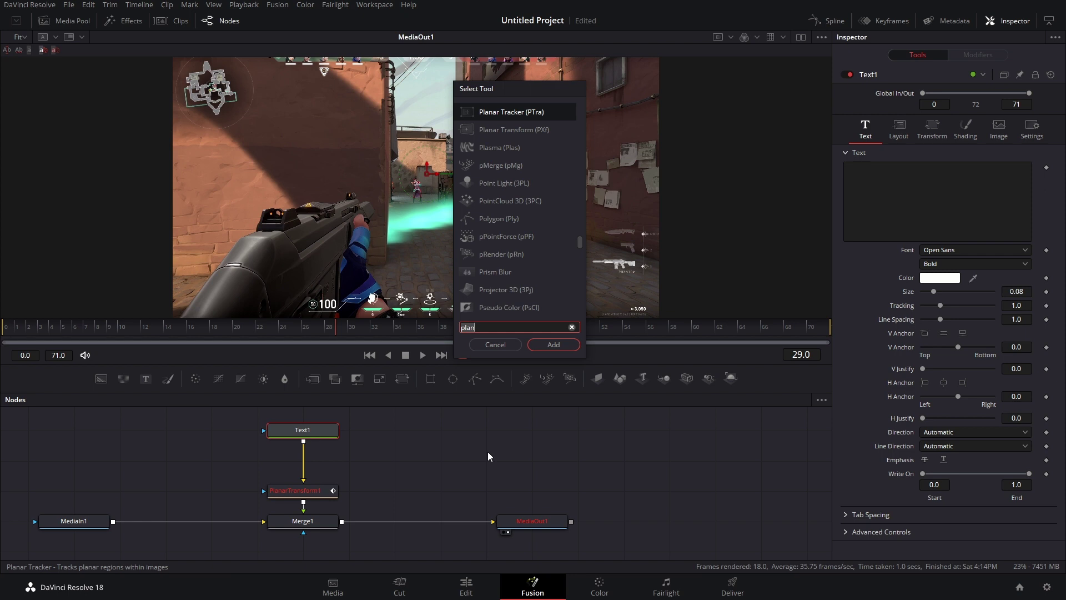
key("BackSpace")
key("BackSpace")
key("BackSpace")
key("BackSpace")
type("corner")
key("Return")
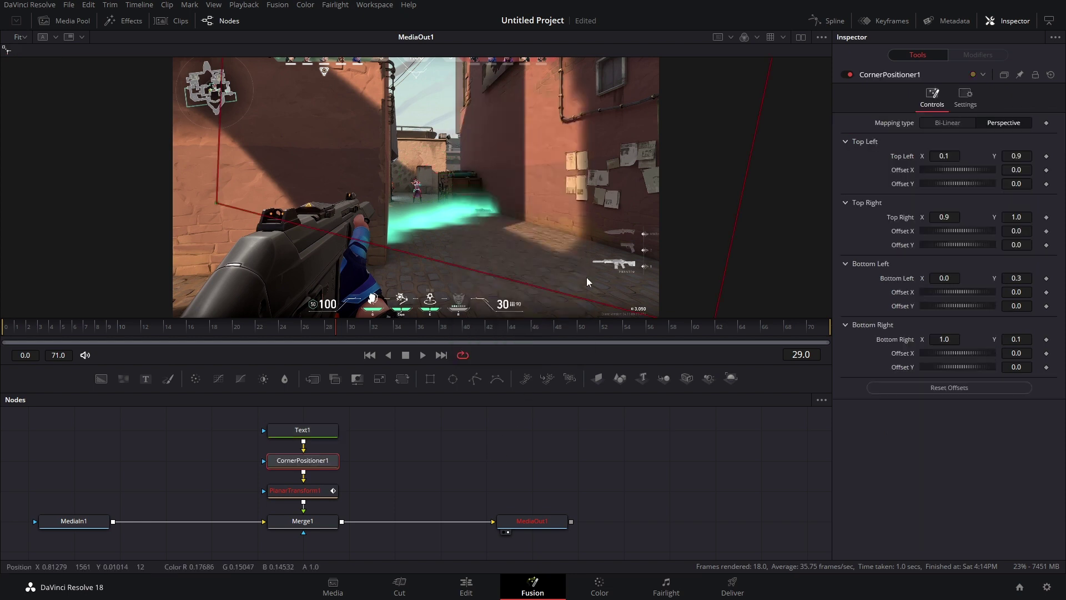
Enter "TEXT" as the content of the Text1 node
left_click(302, 430)
left_click(934, 220)
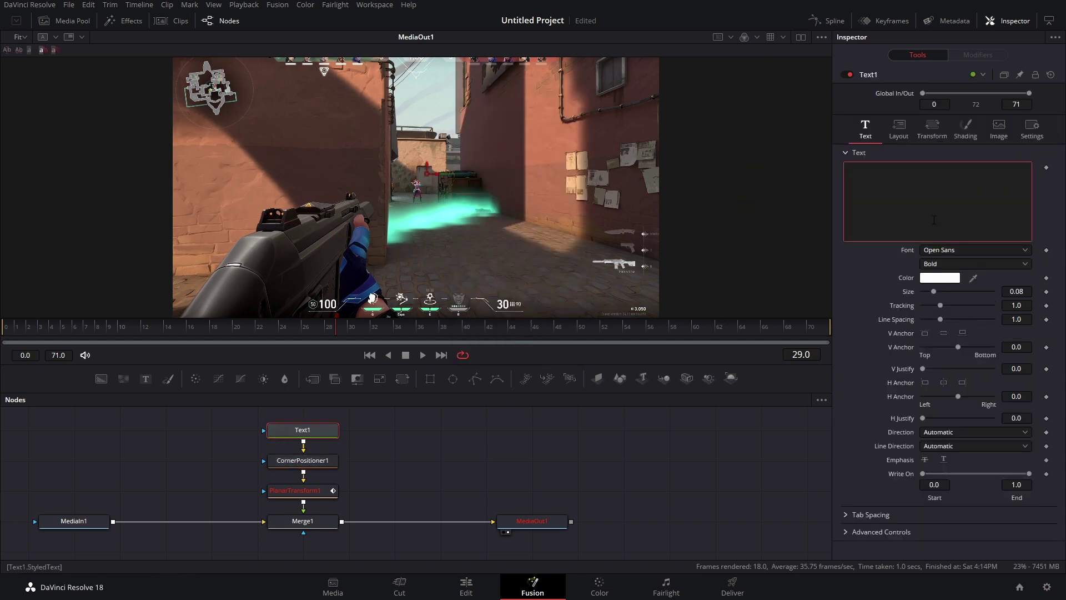
type("TEXT")
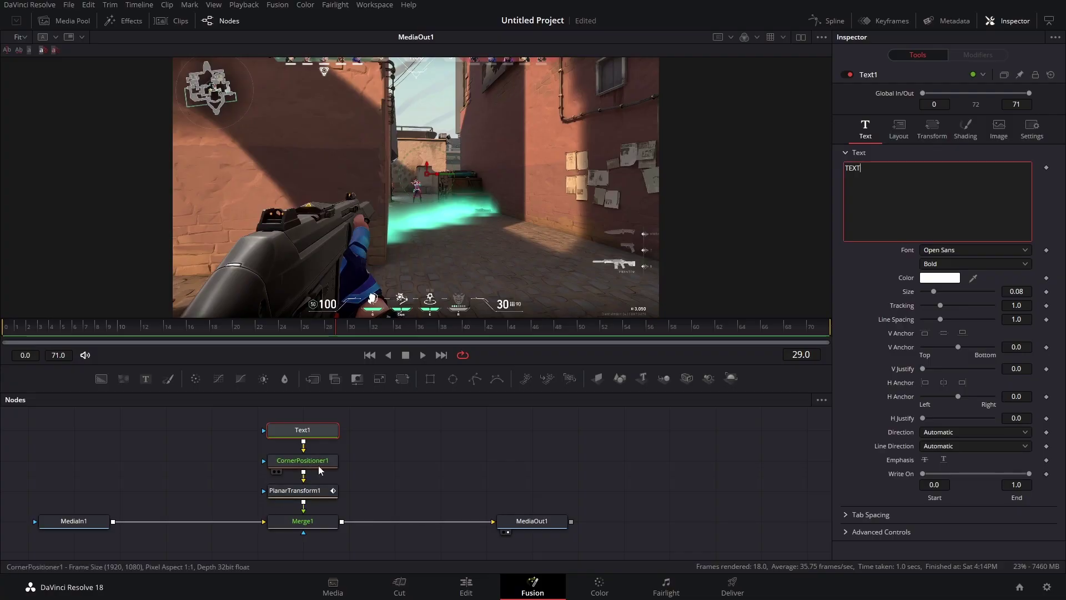
Place the CornerPositioner1 bottom corners along the gun, bottom left at about 0.15, 0.00 and bottom right at about 0.38, 0.35
left_click(302, 460)
left_click_drag(216, 205, 261, 279)
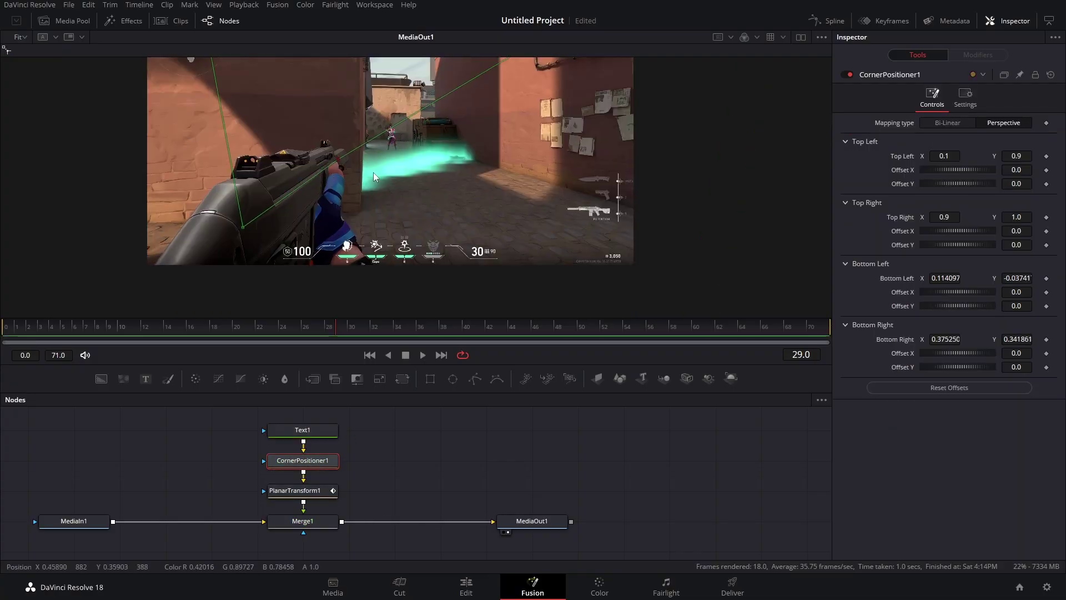
scroll(367, 200, "up", 5)
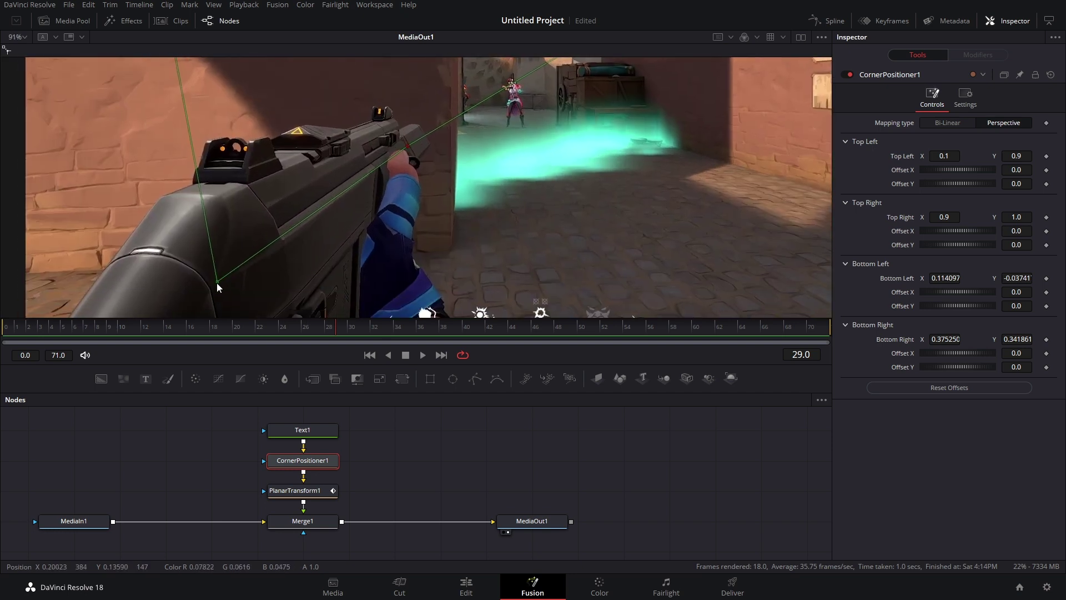
left_click_drag(219, 282, 238, 269)
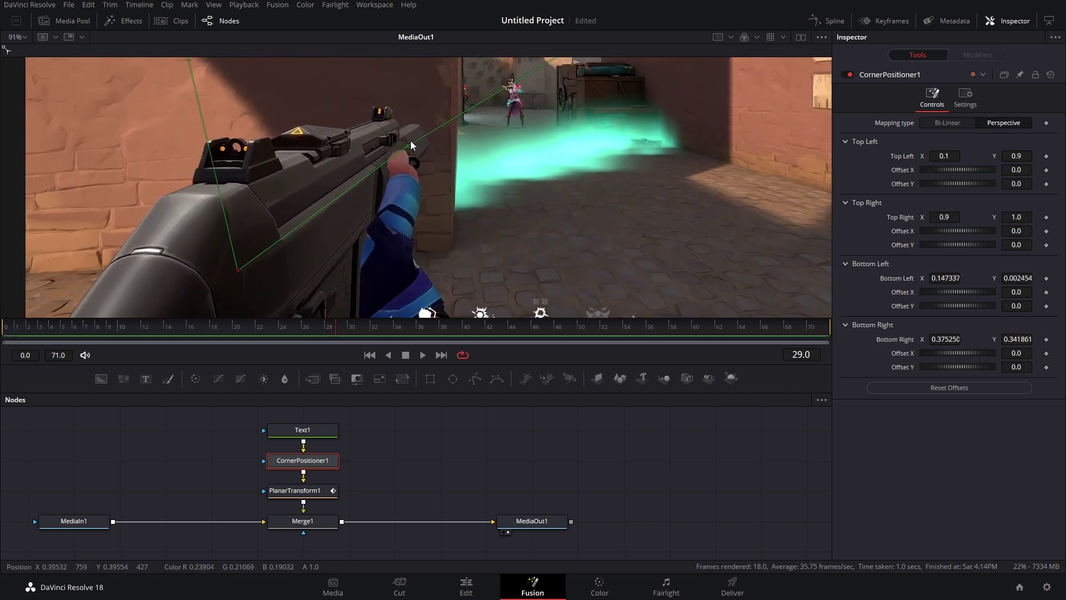
left_click_drag(412, 141, 443, 199)
Pull the CornerPositioner1 top corners in above the gun, top left at about 0.18, 0.58 and top right at about 0.38, 0.52
scroll(443, 199, "down", 3)
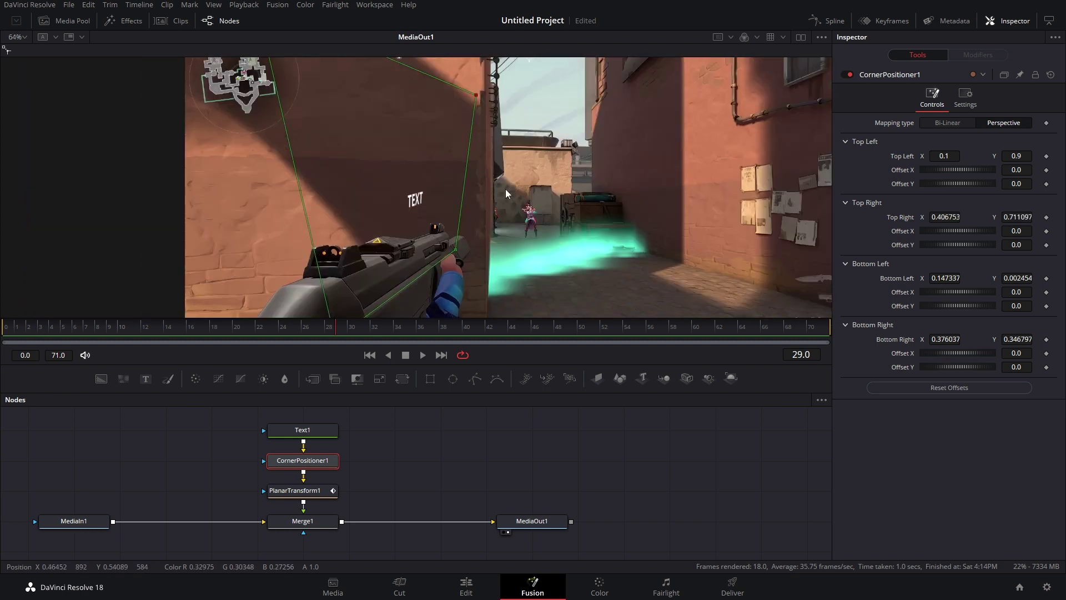
scroll(506, 192, "down", 2)
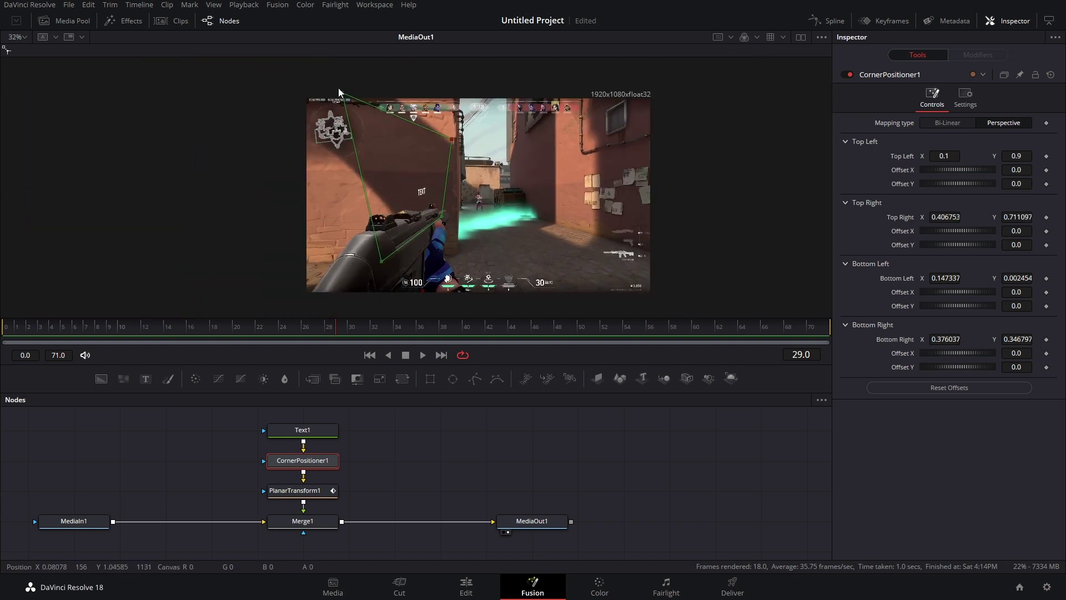
left_click_drag(340, 91, 377, 180)
scroll(451, 181, "up", 2)
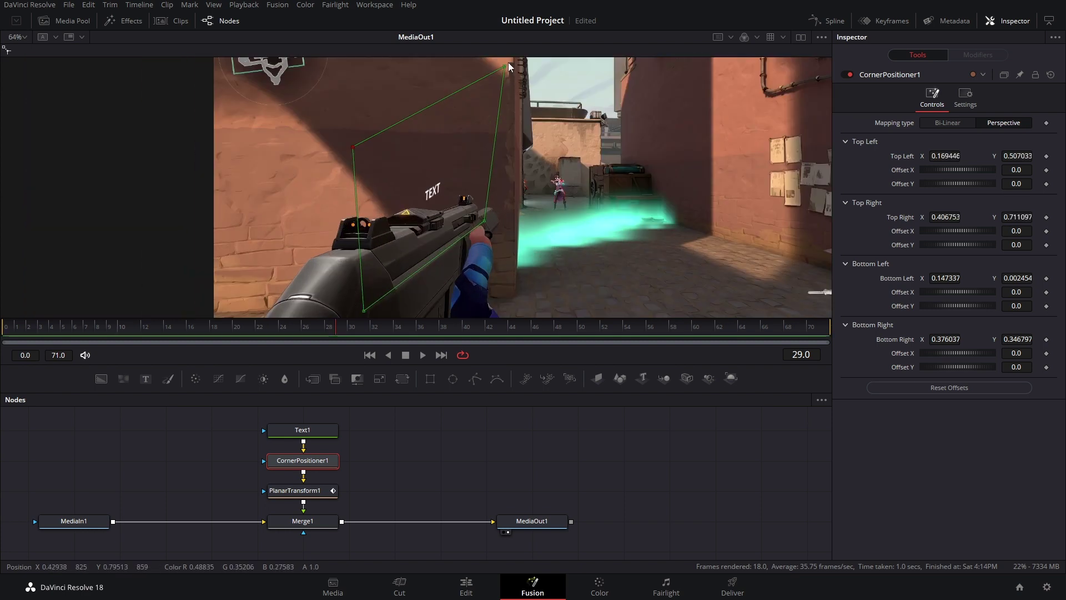
left_click_drag(505, 65, 486, 124)
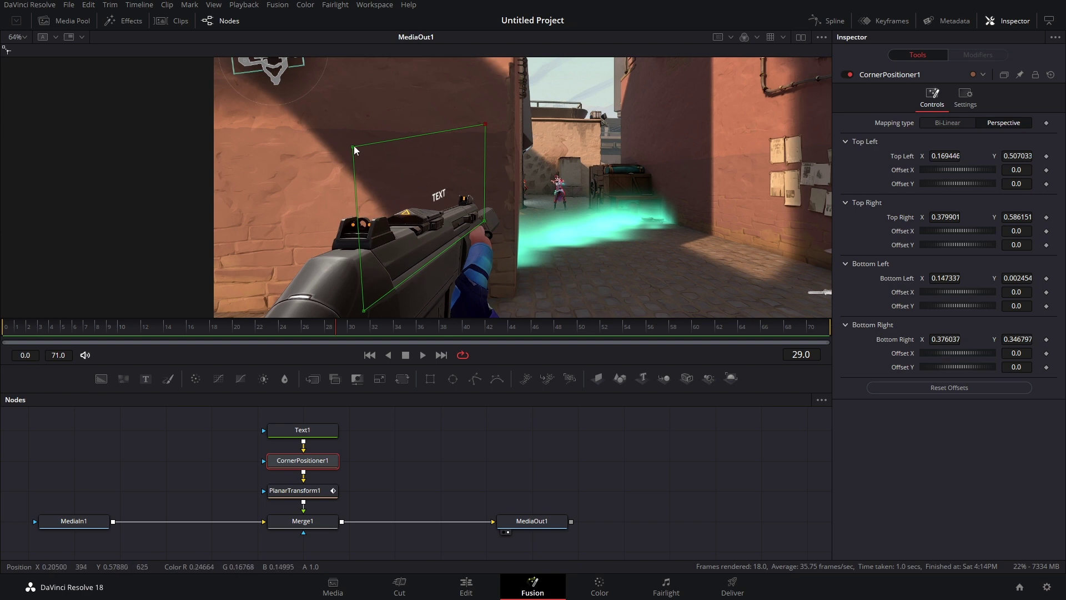
left_click_drag(353, 147, 354, 154)
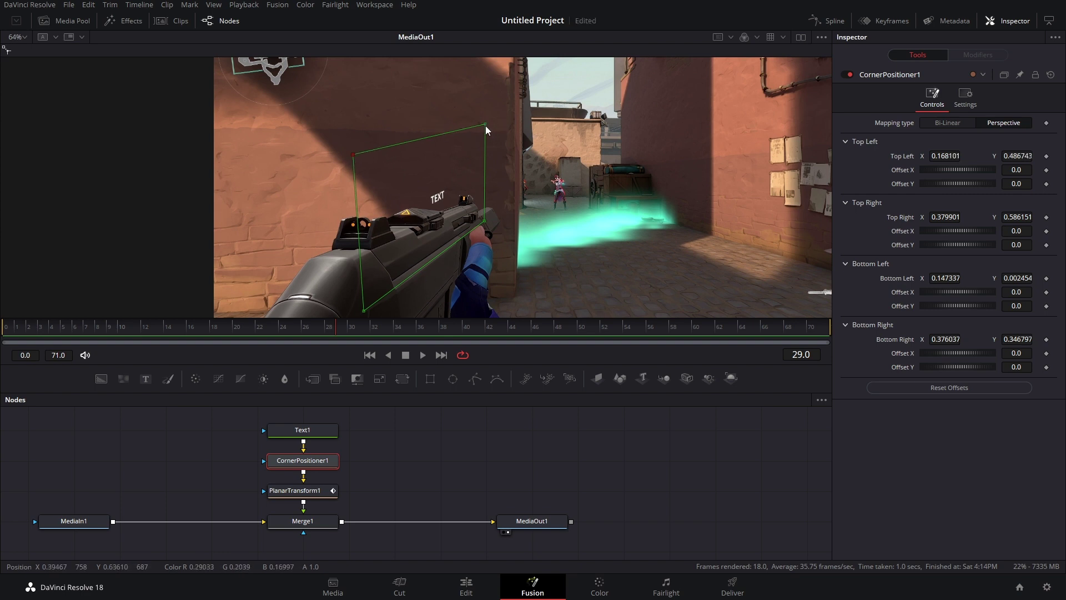
left_click_drag(485, 125, 485, 118)
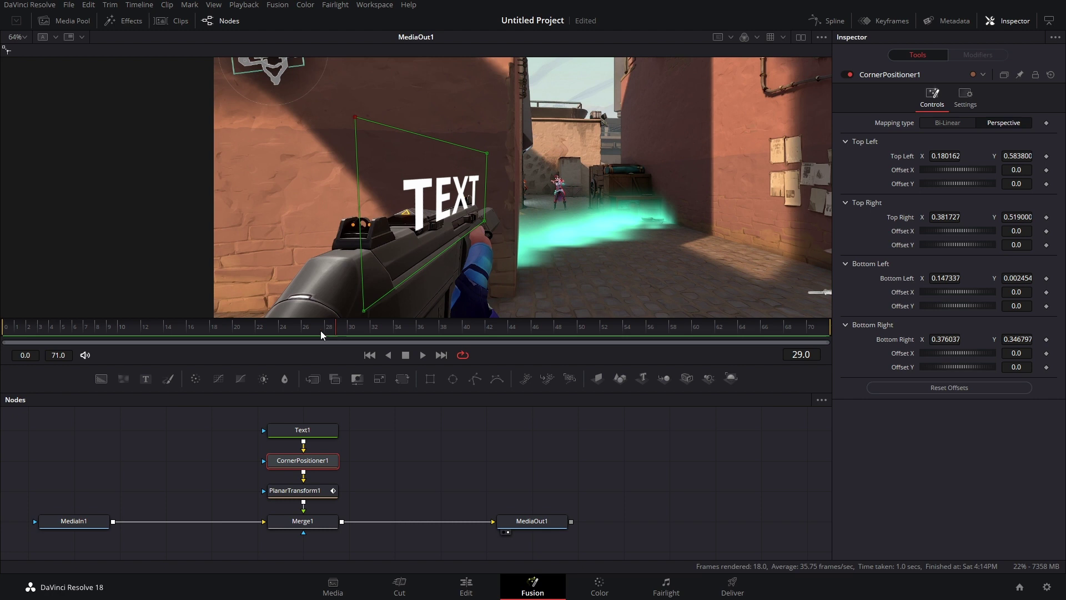
Scrub through the tracked clip to frame 37 and enlarge Text1 to size 0.5
left_click(322, 331)
left_click_drag(305, 332, 428, 332)
left_click(414, 227)
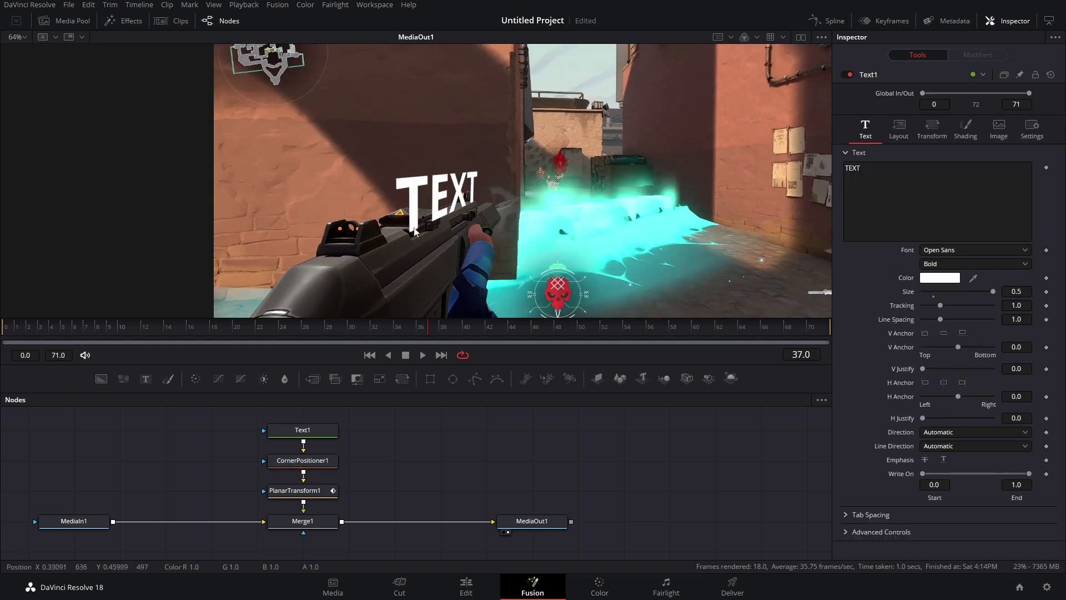
Move the layout center of Text1 up and to the left so the word sits just above the gun
left_click(322, 460)
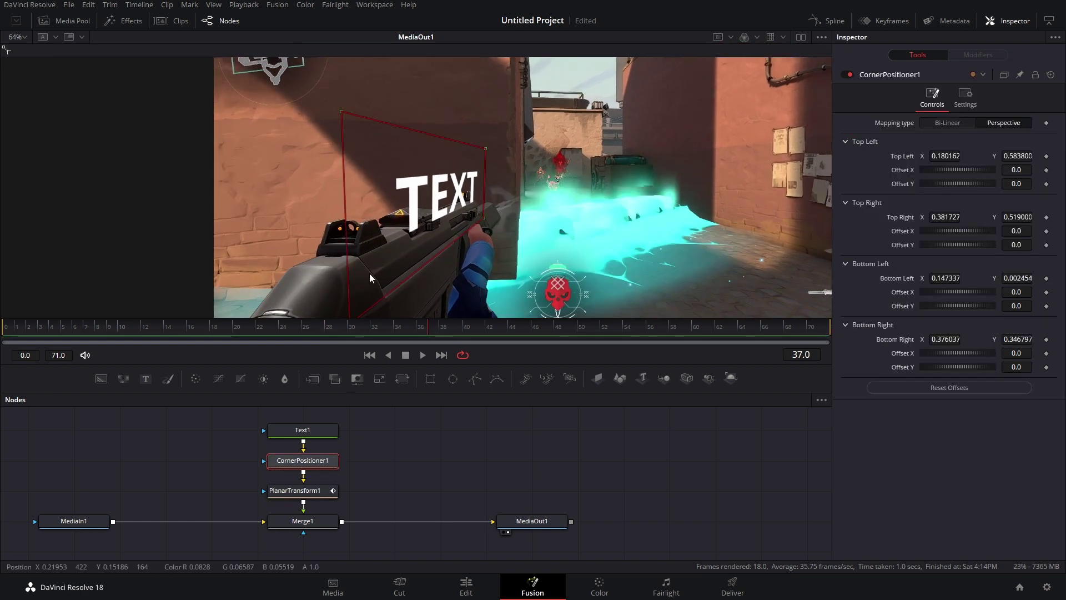
left_click(312, 437)
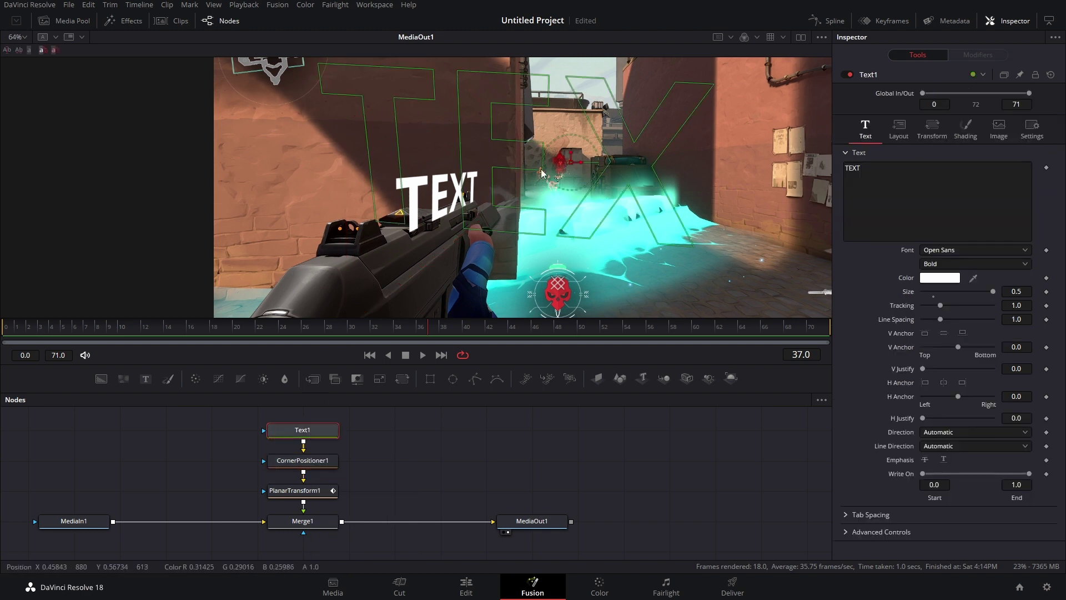
left_click(893, 130)
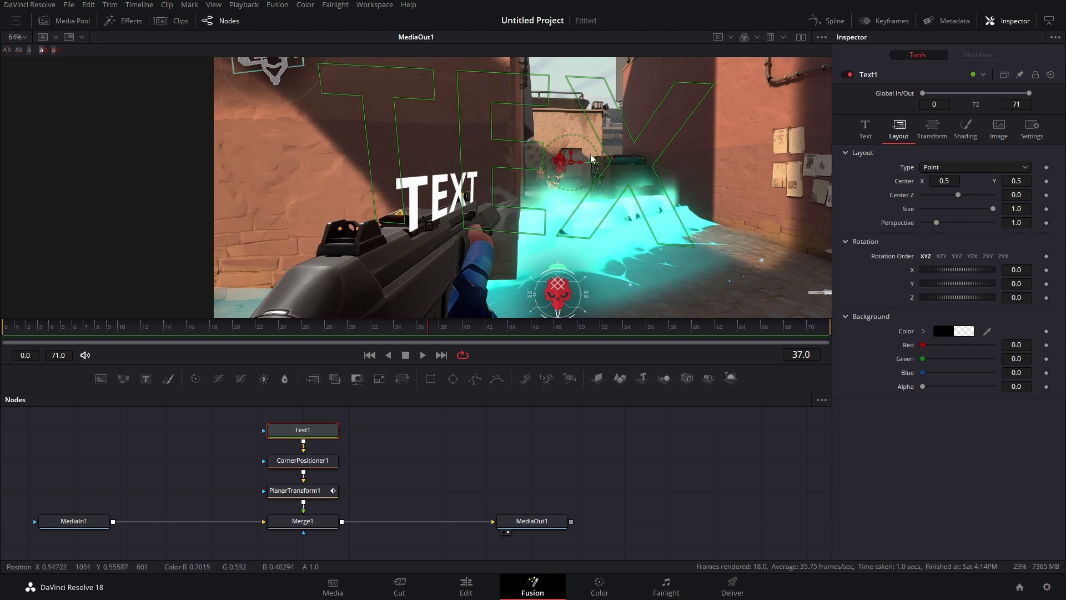
left_click_drag(572, 163, 476, 102)
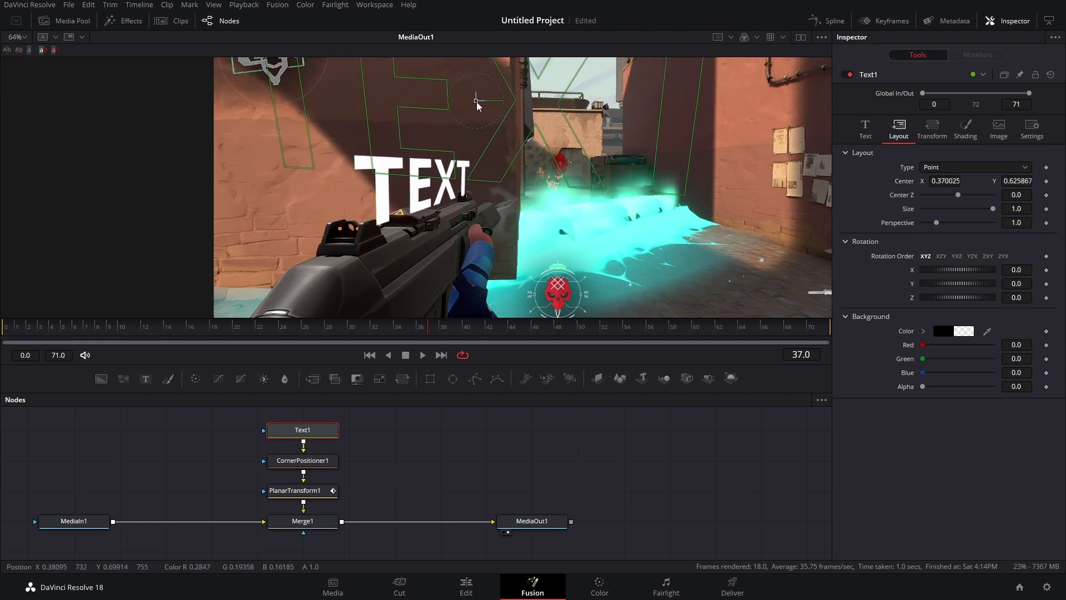
left_click(319, 466)
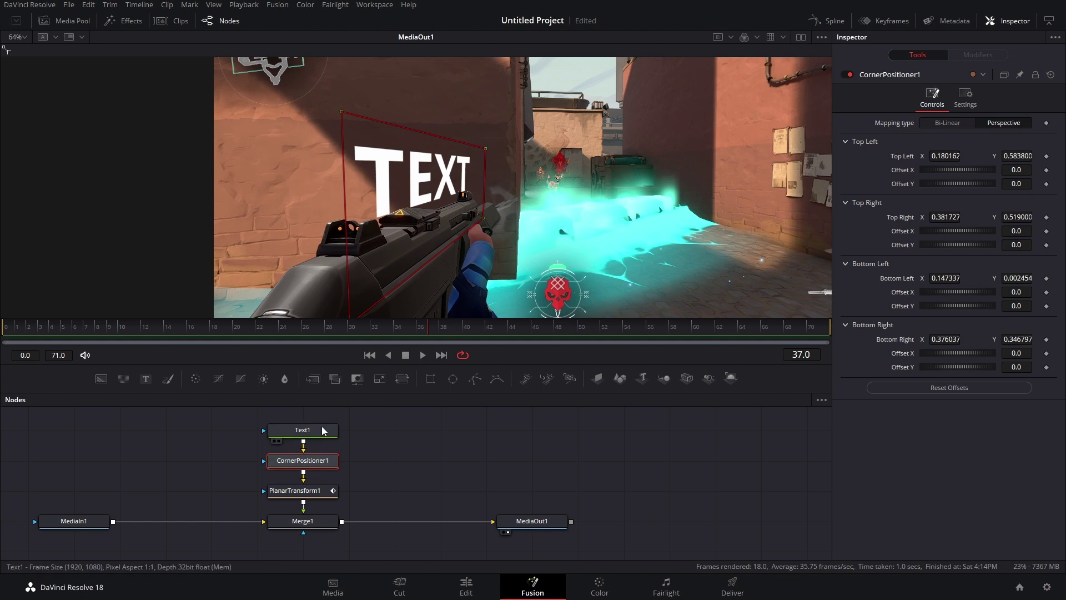
left_click(322, 428)
mouse_move(477, 81)
left_mouse_down()
mouse_move(439, 41)
mouse_move(363, 0)
mouse_move(475, 74)
left_mouse_up()
left_click(304, 460)
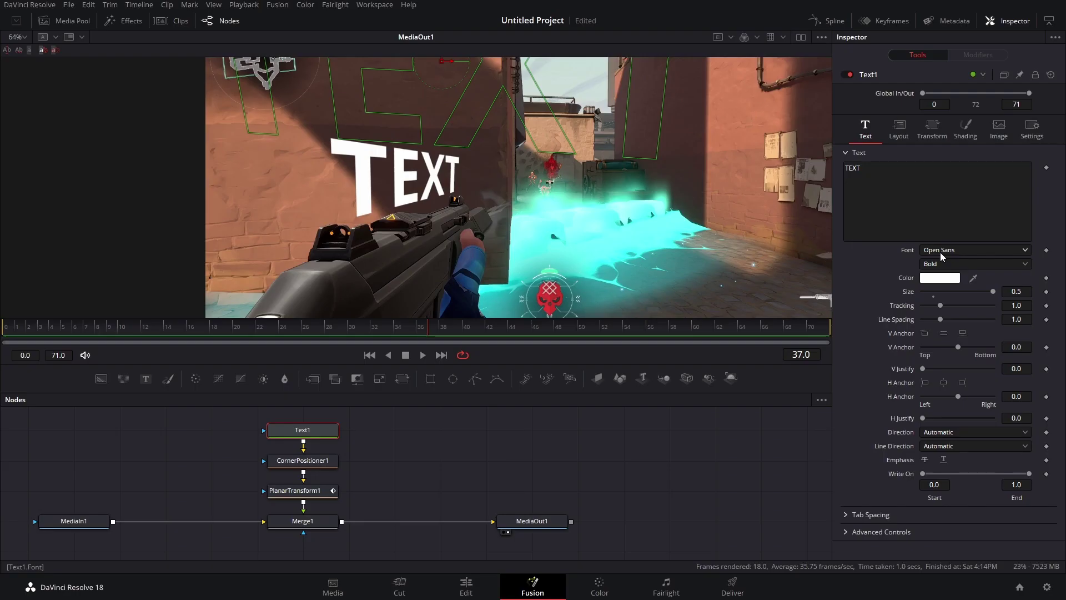
Change the Text1 font to Boge and, at frame 29, reduce its size to 0.3031
left_click(941, 252)
scroll(943, 323, "up", 8)
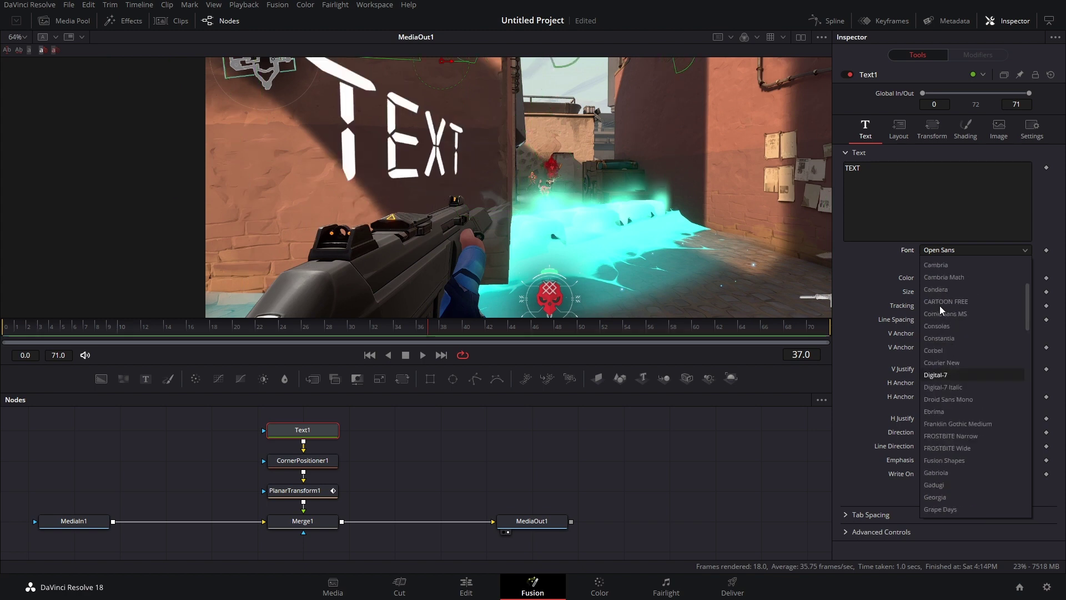
scroll(944, 302, "up", 5)
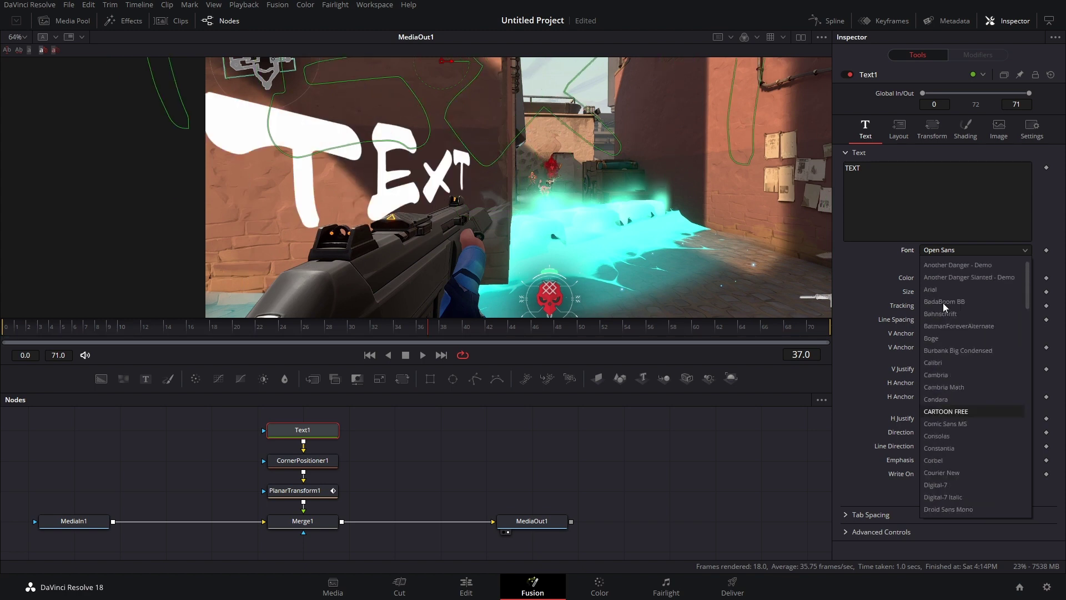
left_click(948, 340)
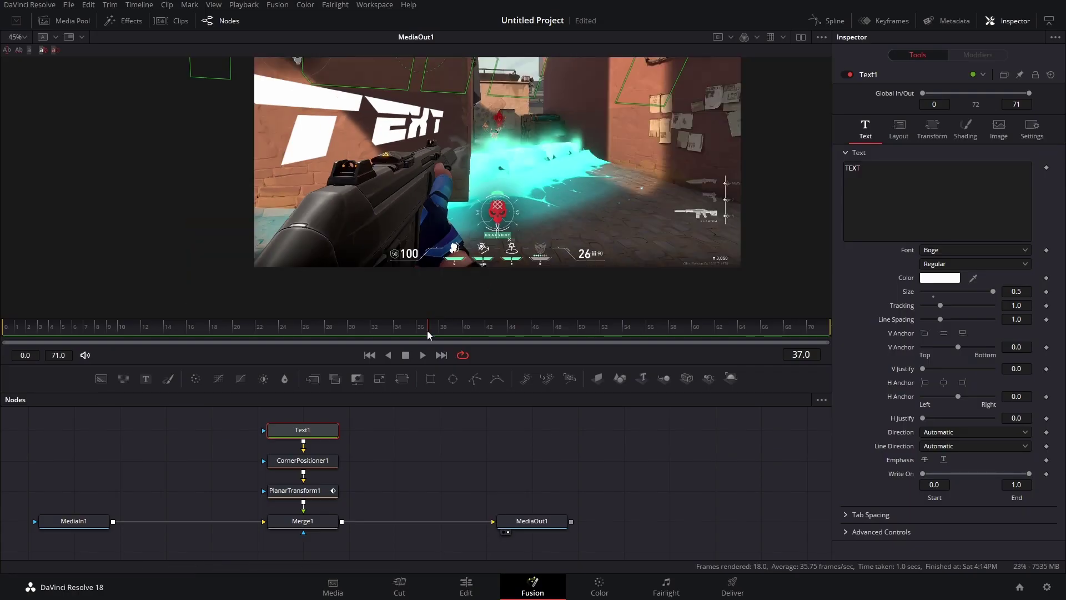
left_click_drag(427, 331, 344, 340)
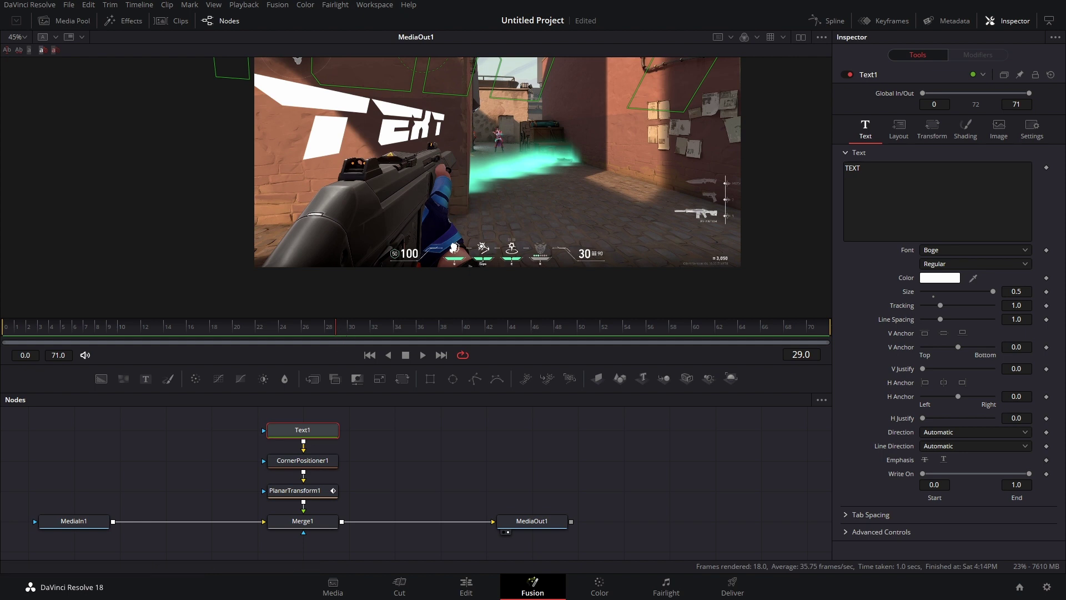
left_click_drag(993, 291, 965, 291)
Try keyframing the Text1 content manually, with "ammo:30" at frame 29 and "ammo:29" at frame 30, and scrub ahead
type("ammo:30")
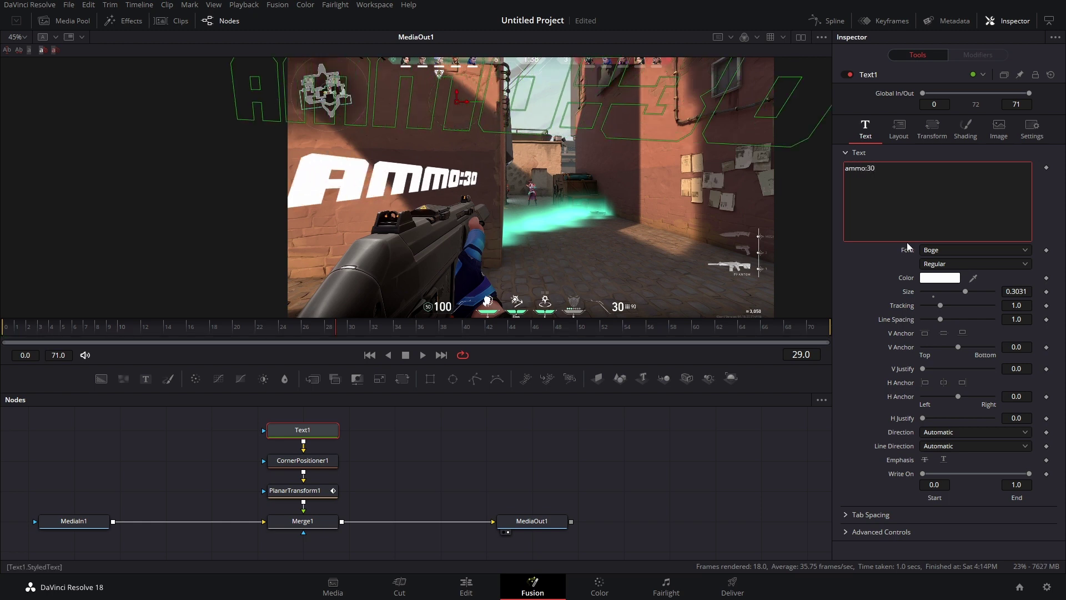
left_click(1046, 168)
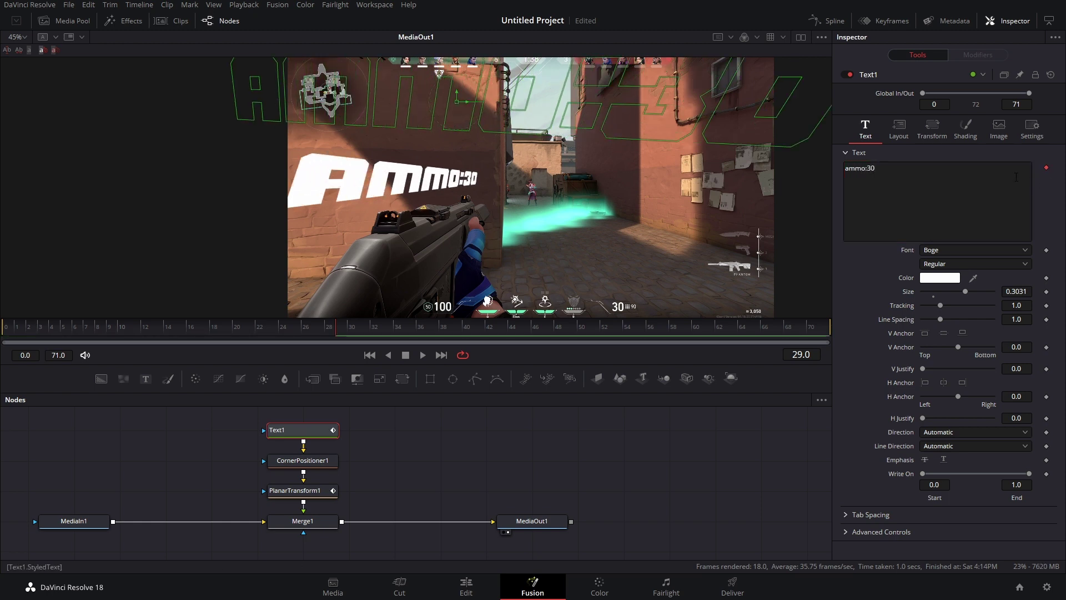
key("Right")
left_click(941, 195)
key("BackSpace")
key("BackSpace")
type("29")
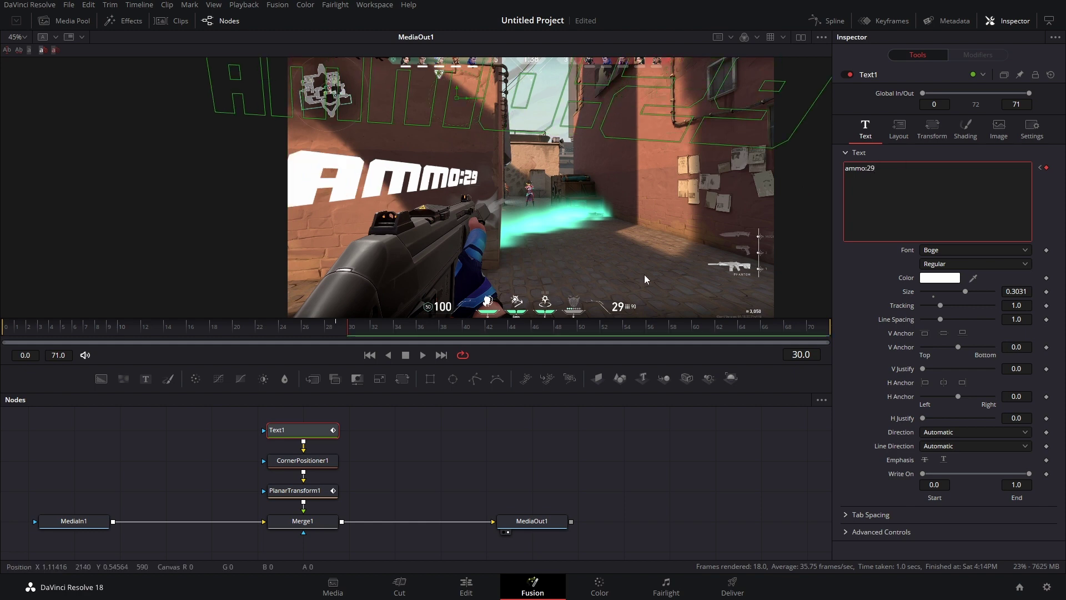
left_click_drag(407, 331, 571, 333)
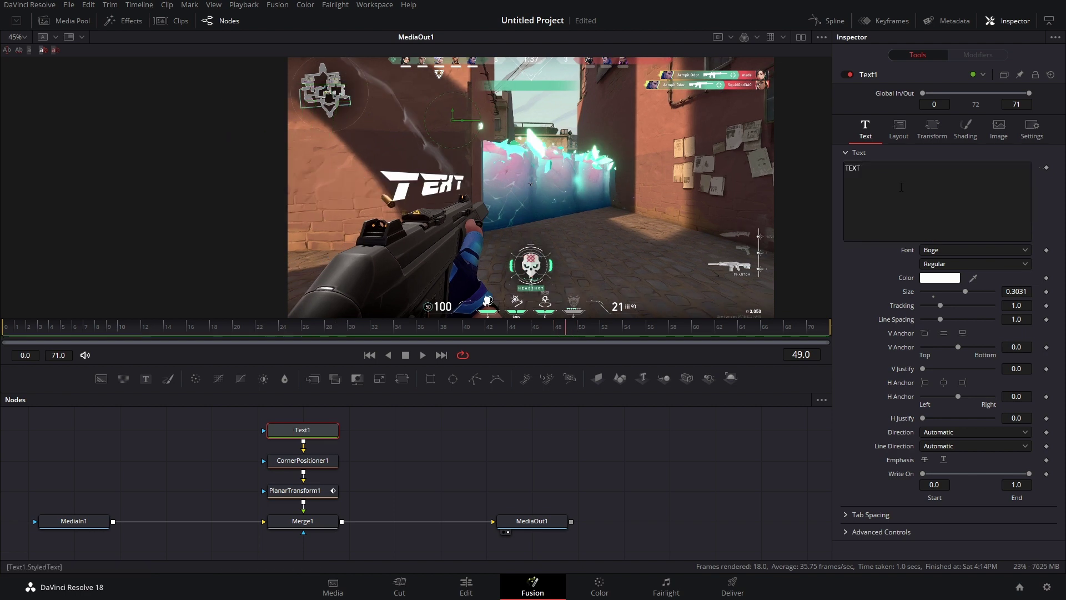
Apply the TextTimer modifier to the content of Text1
left_click(874, 175)
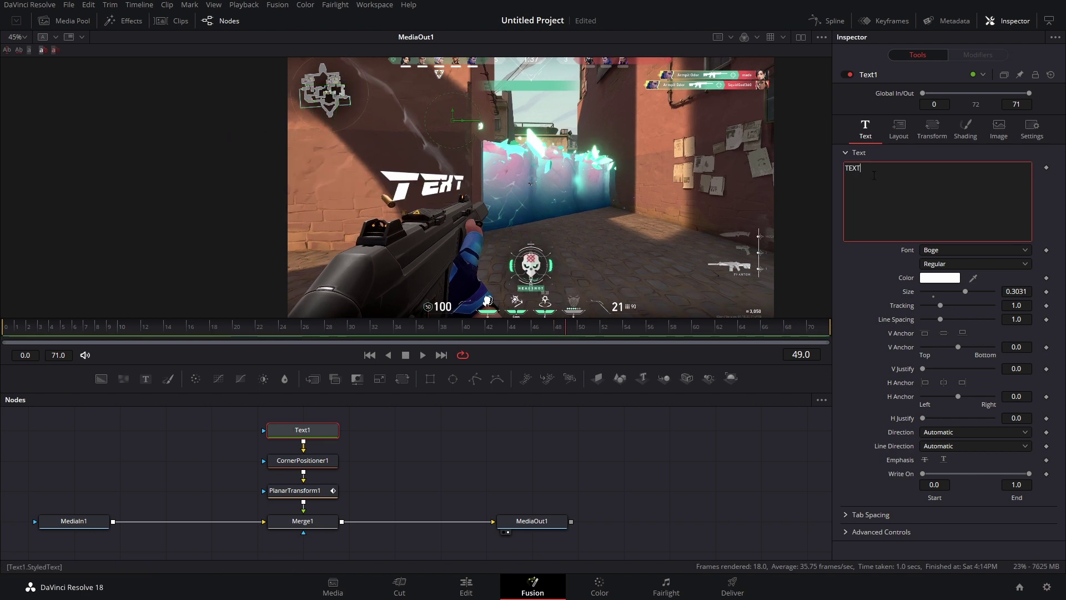
right_click(911, 185)
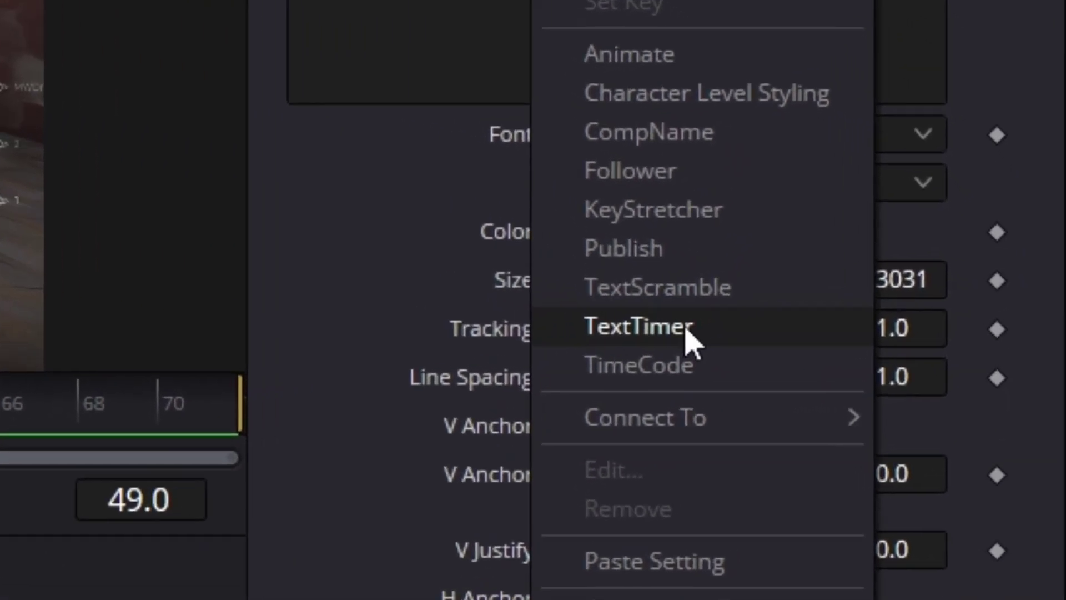
left_click(688, 330)
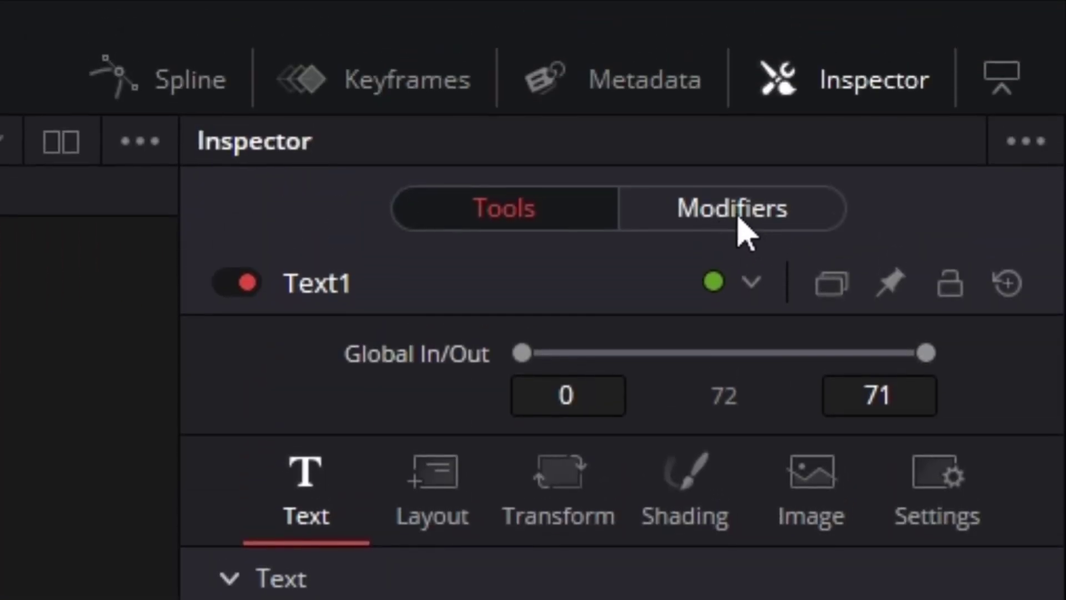
Limit the TextTimer countdown to seconds with minutes at 0, and keyframe its seconds at 30 on frame 29
left_click(739, 218)
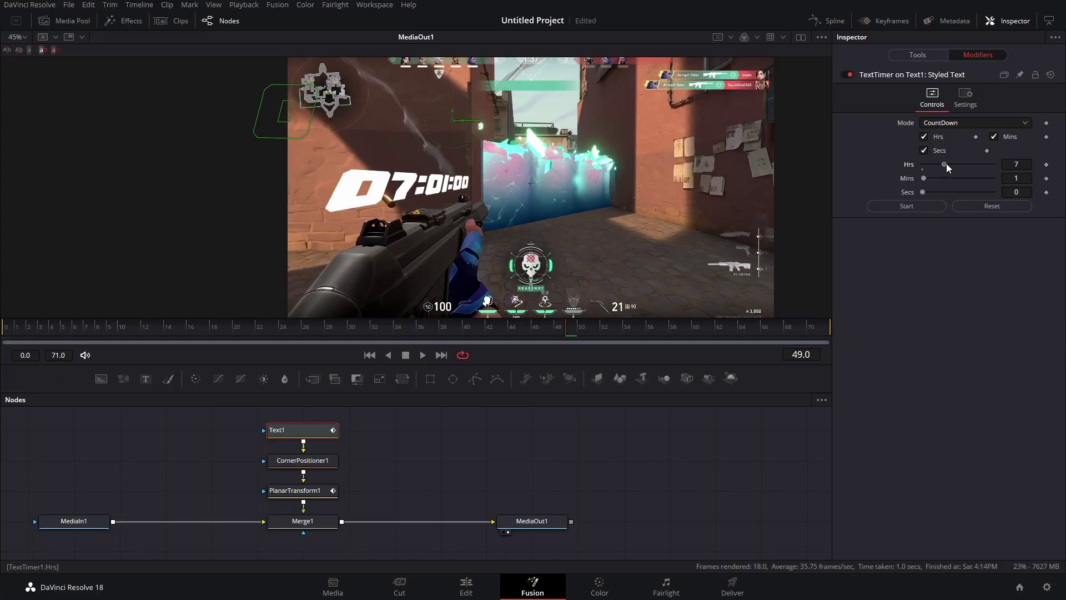
left_click(924, 137)
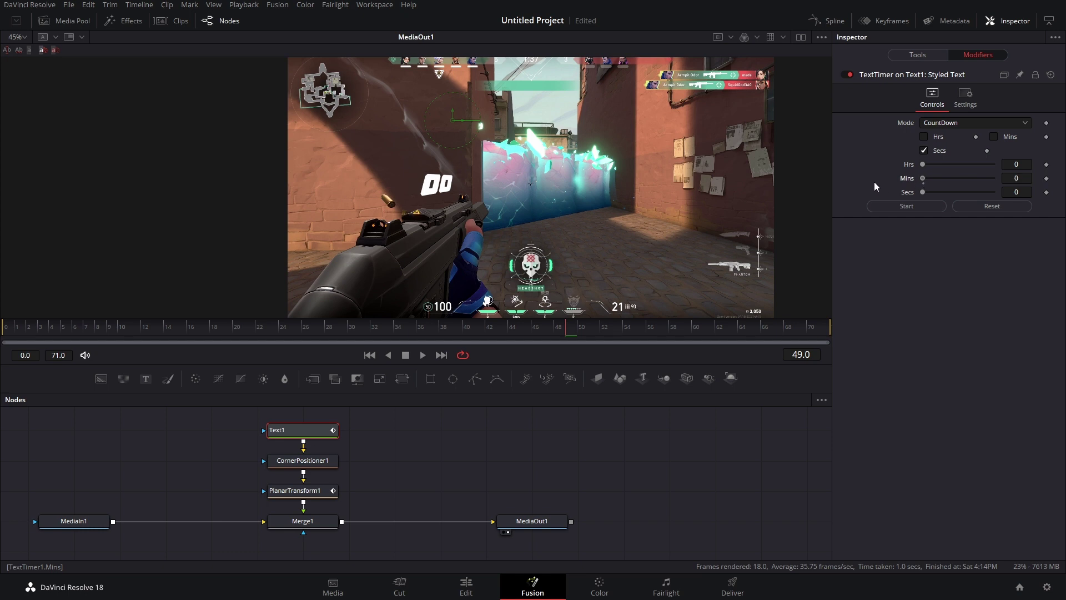
left_click_drag(922, 192, 963, 194)
Keyframe the timer's seconds at frame 47 to match the in-game ammo count of 21, and check the countdown across the frames
left_click(398, 331)
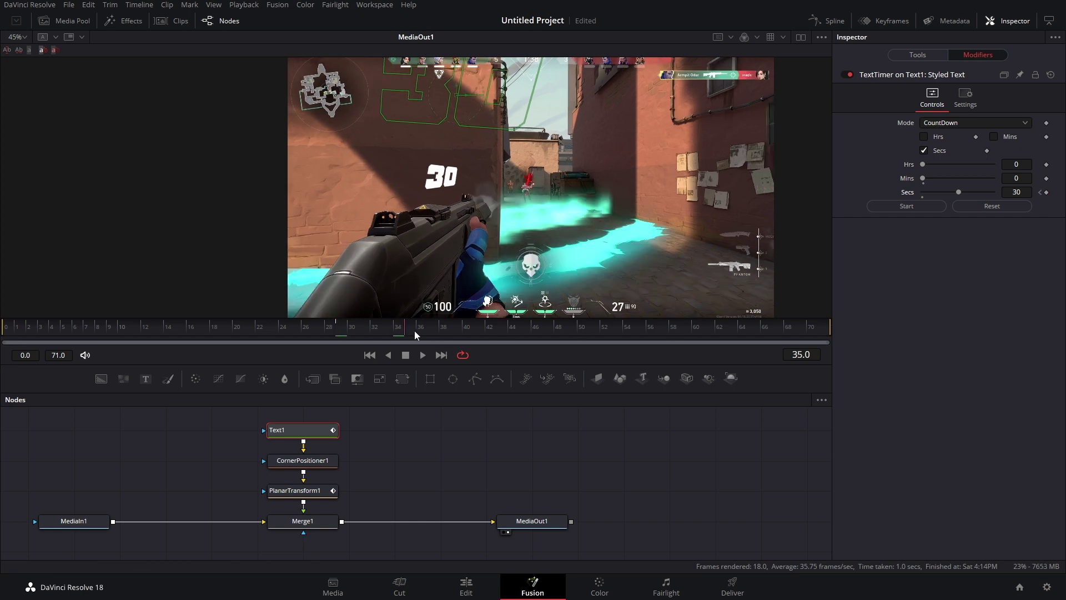
left_click_drag(466, 331, 545, 328)
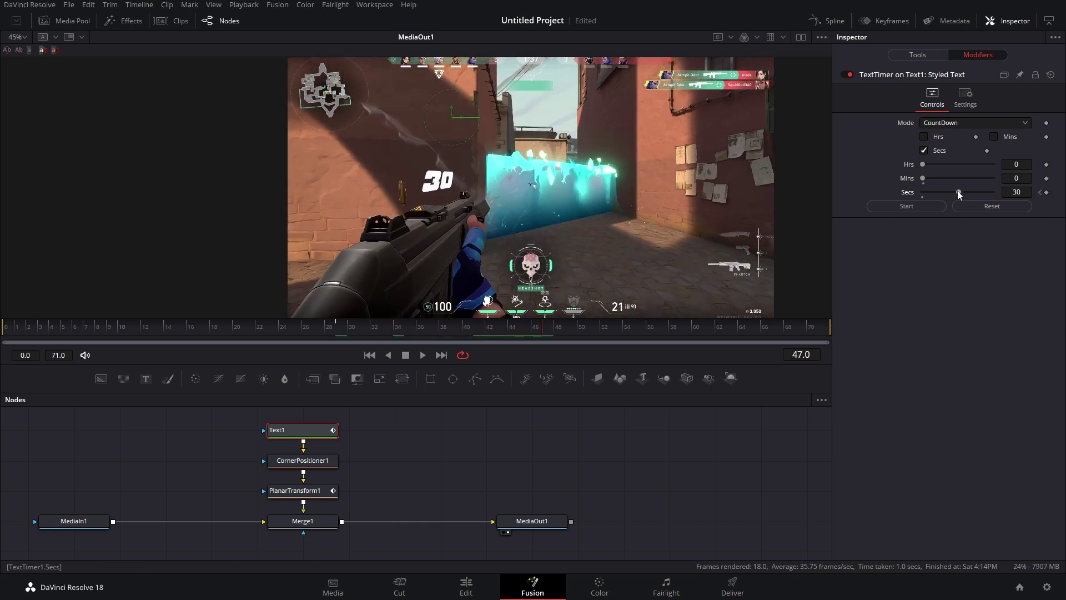
mouse_move(951, 191)
left_mouse_down()
mouse_move(914, 195)
mouse_move(958, 191)
left_mouse_up()
left_click(312, 325)
left_click_drag(356, 329, 496, 336)
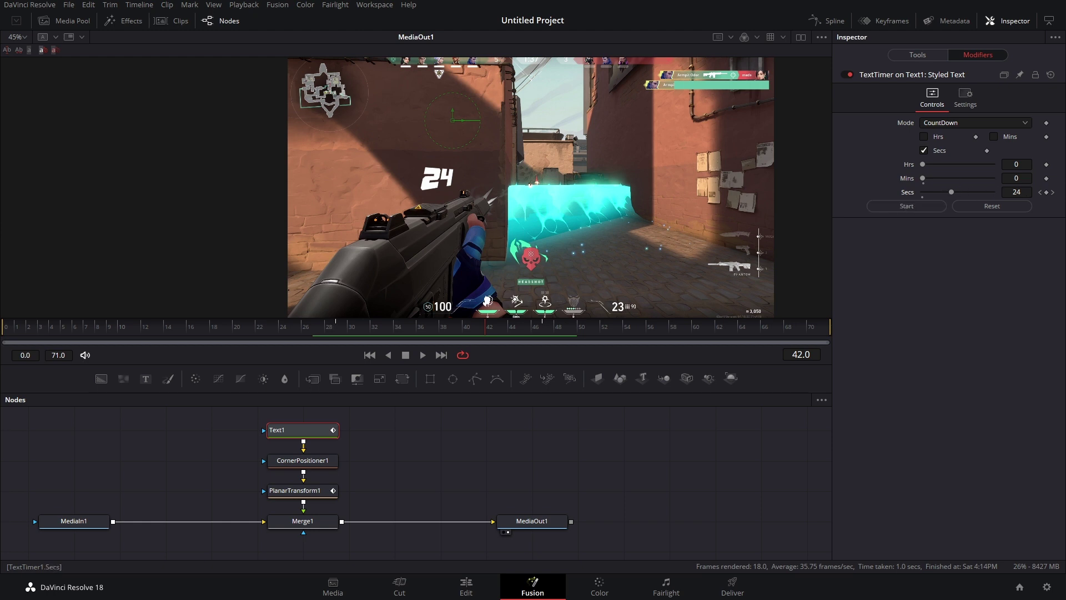
left_click_drag(1025, 192, 1024, 191)
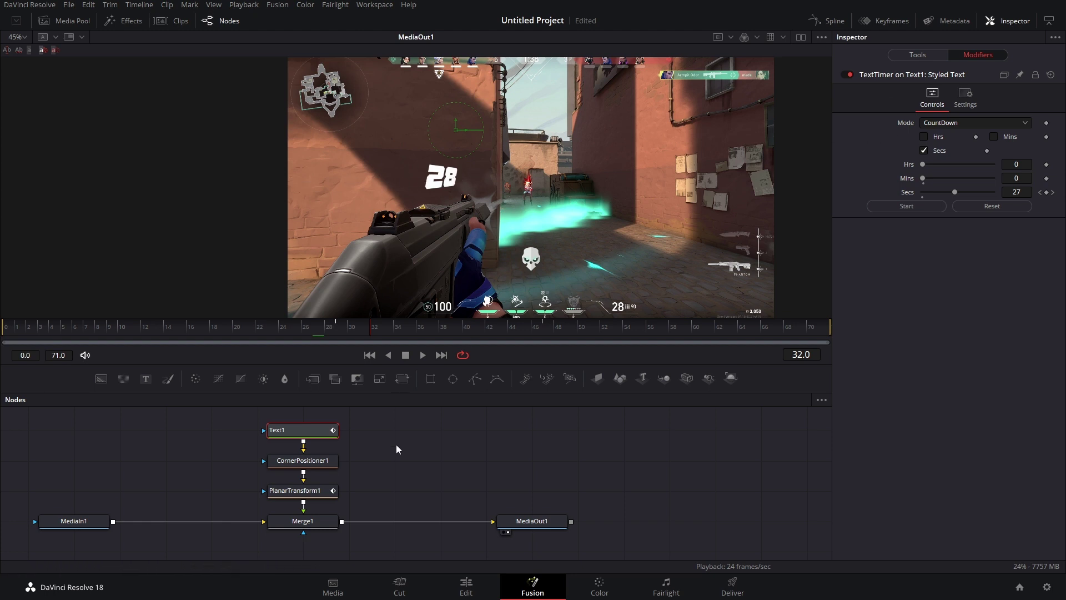
Duplicate the Text1 node and combine the copy with Text1 through a new Merge node placed before CornerPositioner1
left_click_drag(354, 456, 348, 434)
right_click(348, 434)
left_click(384, 142)
right_click(190, 464)
left_click(244, 576)
left_click_drag(237, 459, 337, 444)
left_click_drag(195, 465, 252, 464)
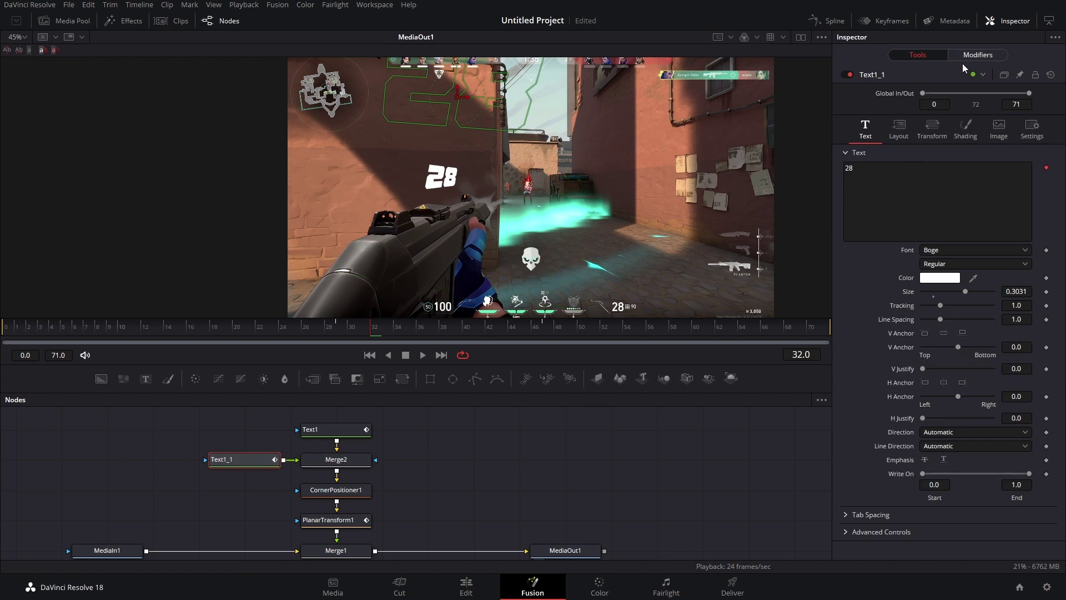
Remove the TextTimer modifier from Text1_1 and replace its text with "ammo"
right_click(926, 197)
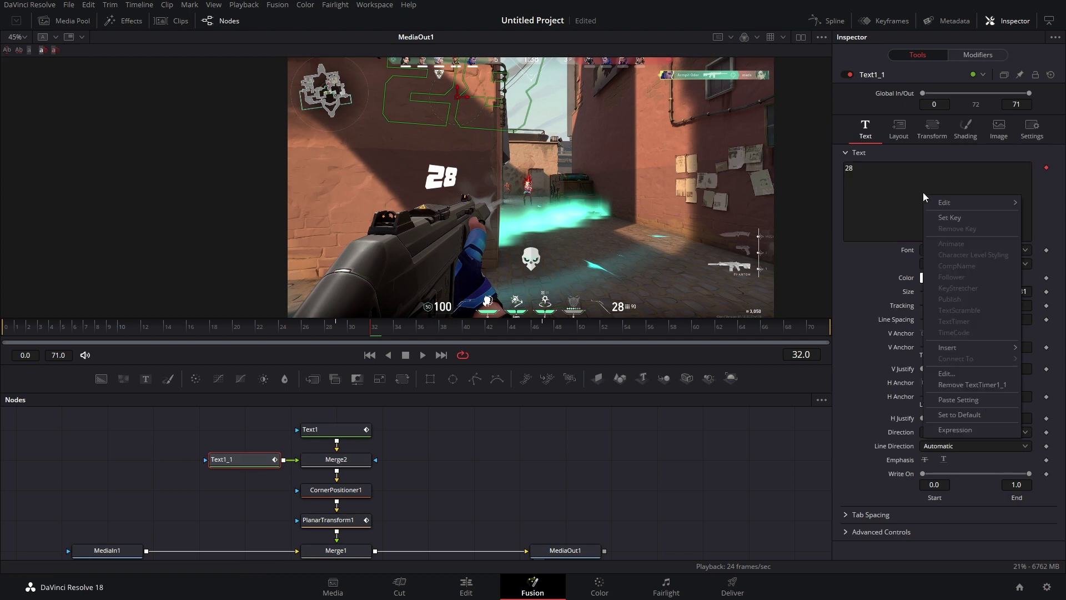
left_click(968, 384)
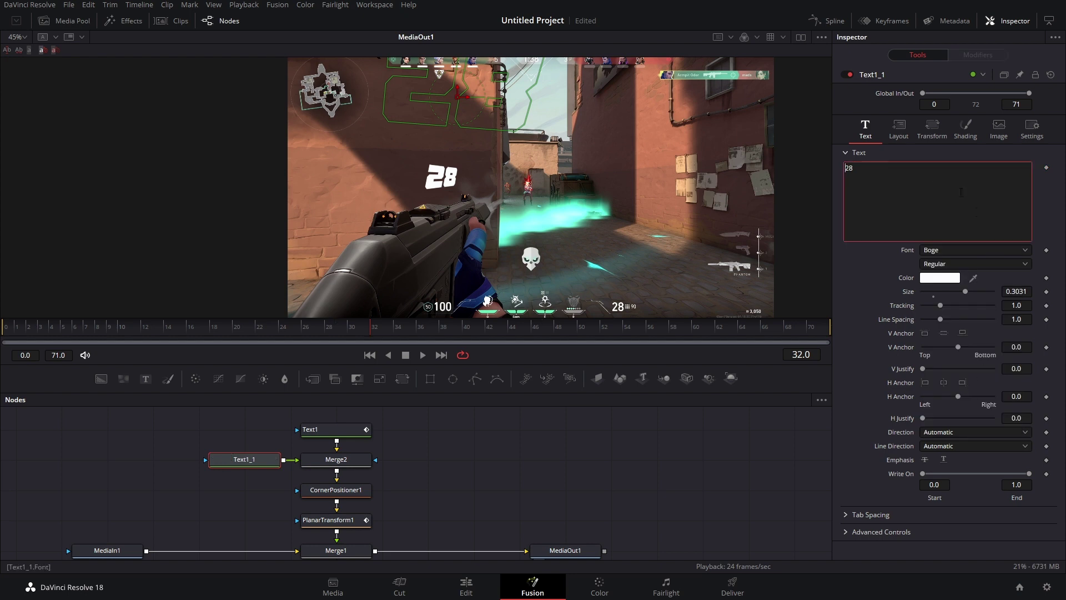
double_click(849, 168)
type("ammo")
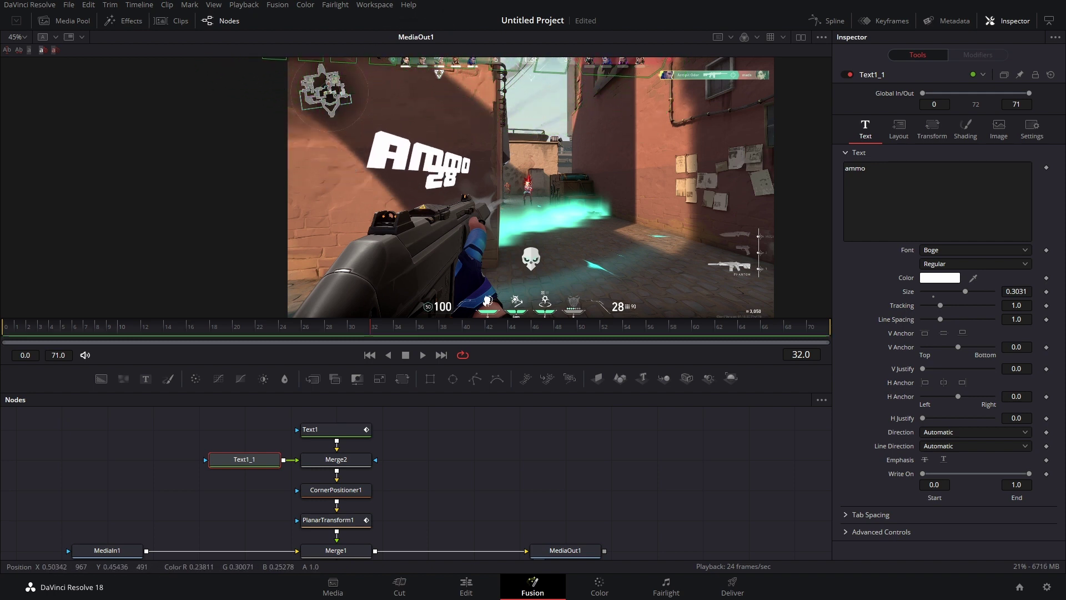
Link the Size of Text1_1 to Text1.Size with an expression, so both texts scale together
left_click_drag(965, 292, 963, 291)
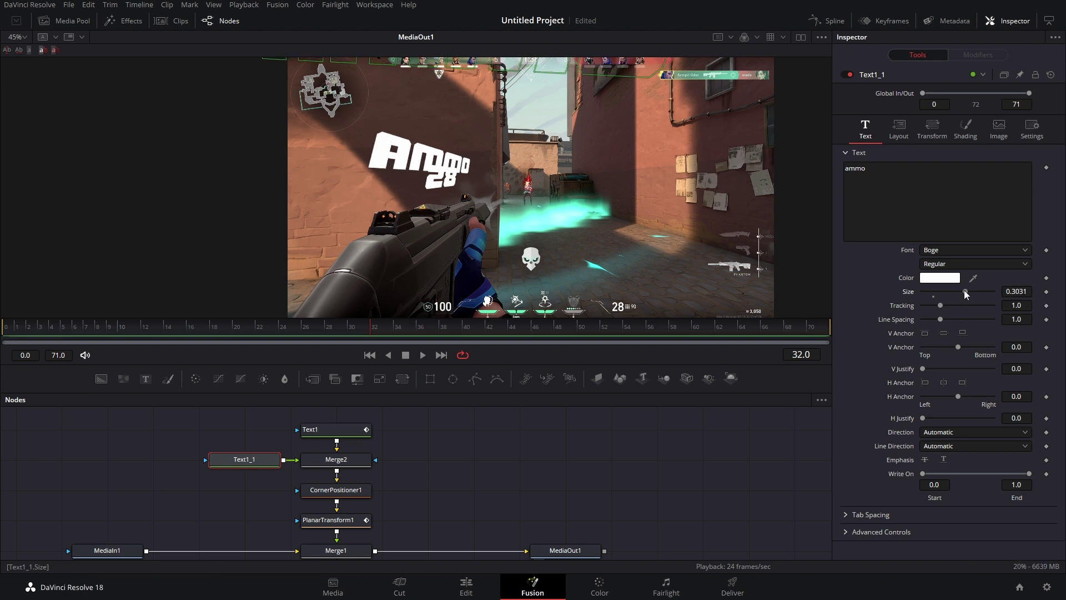
key("ctrl+z")
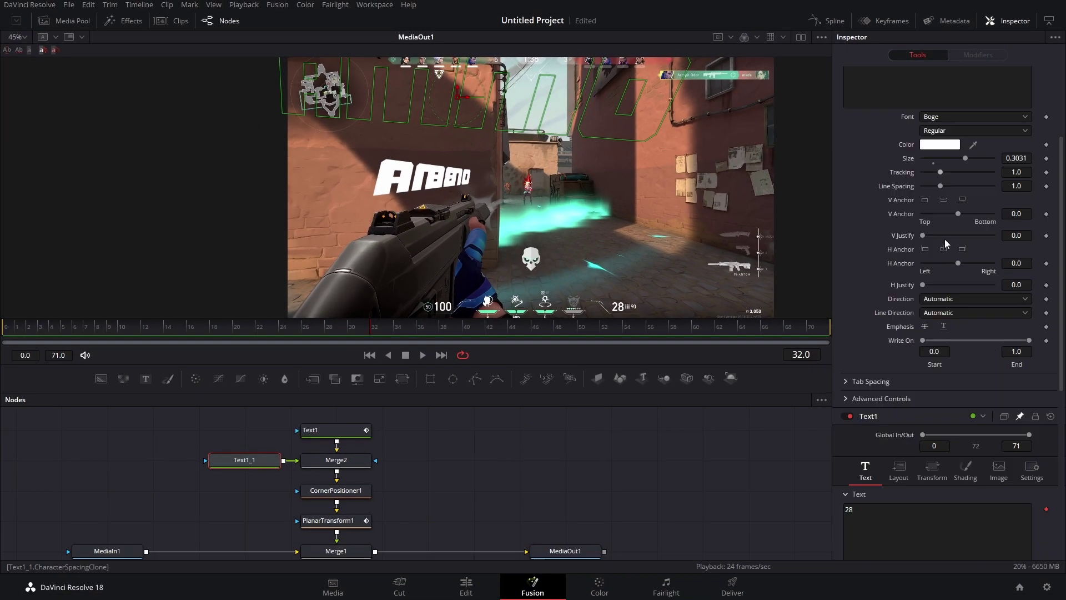
scroll(944, 239, "down", 8)
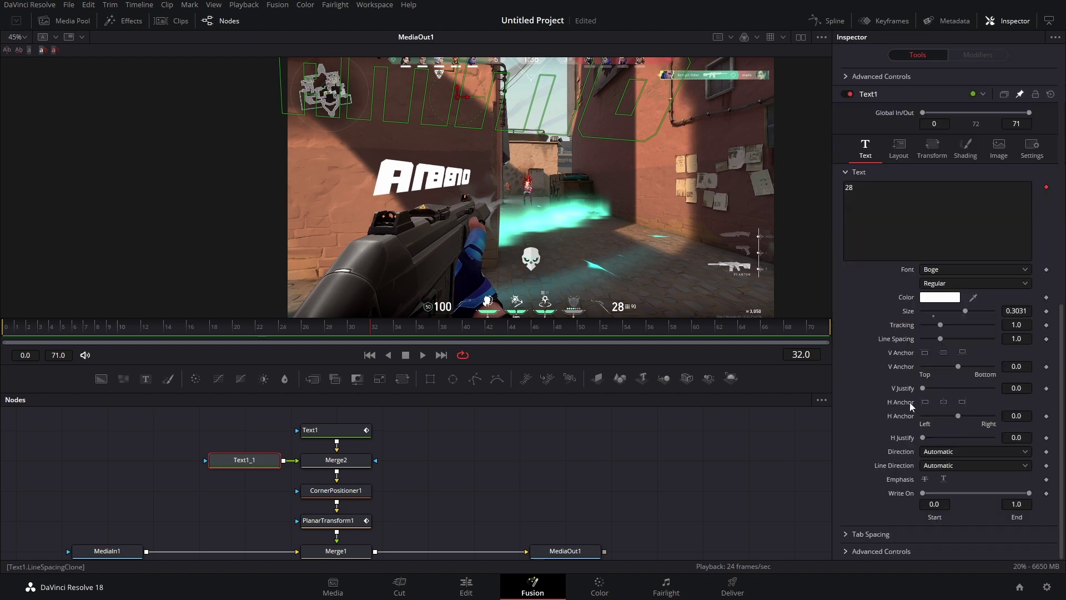
scroll(913, 401, "up", 8)
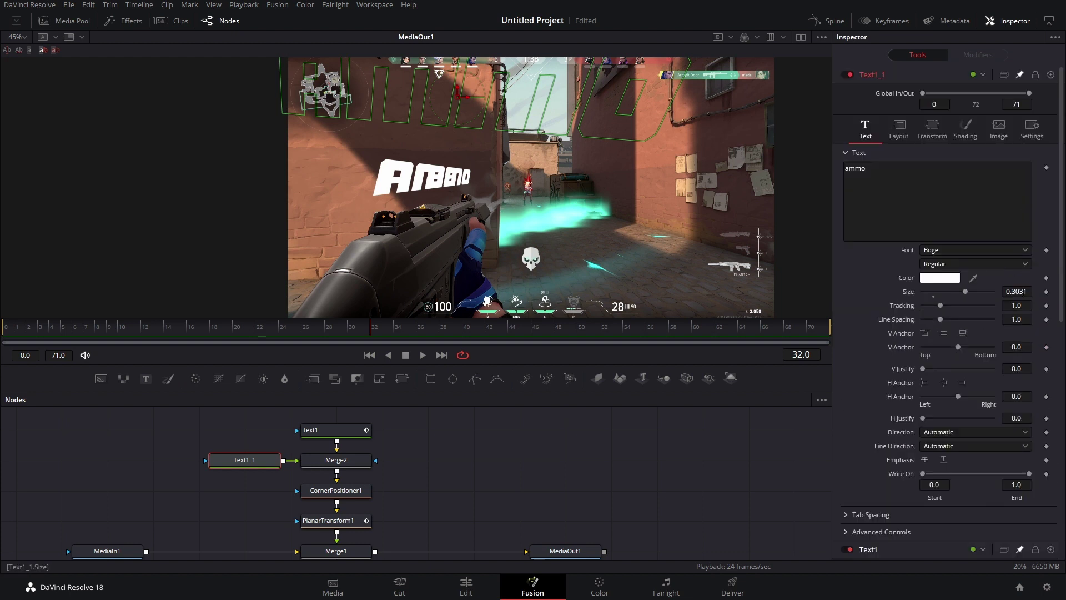
double_click(1017, 293)
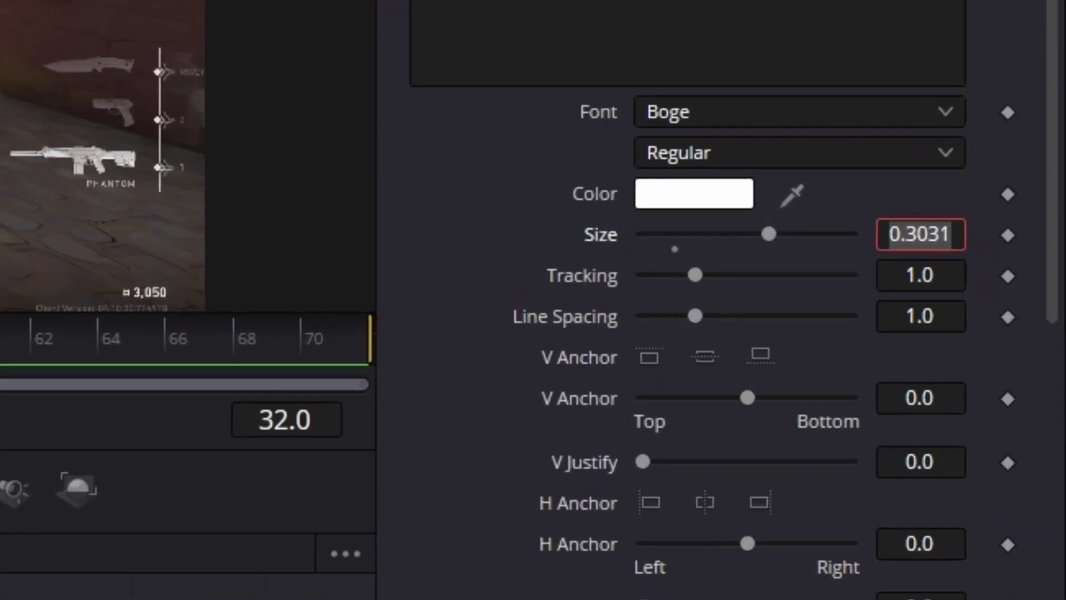
type("=")
key("Return")
scroll(959, 306, "down", 5)
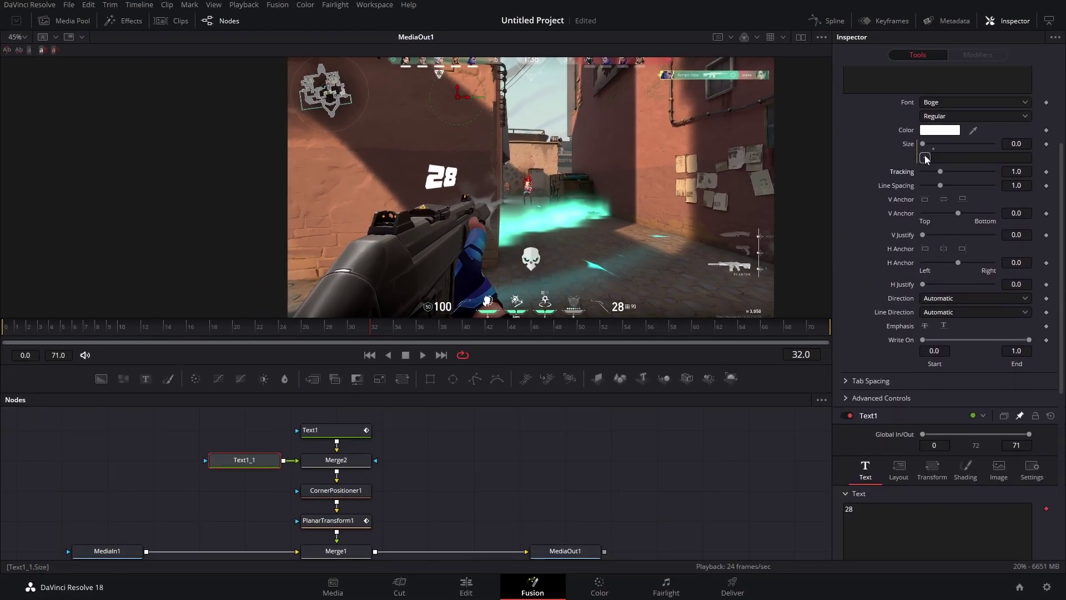
left_click_drag(925, 123, 911, 403)
Reduce Text1's size to about 0.2047 and place the "ammo:" label just left of the countdown number
scroll(913, 487, "down", 4)
scroll(959, 394, "down", 5)
left_click_drag(967, 332, 946, 335)
left_click_drag(468, 100, 384, 101)
left_click(333, 430)
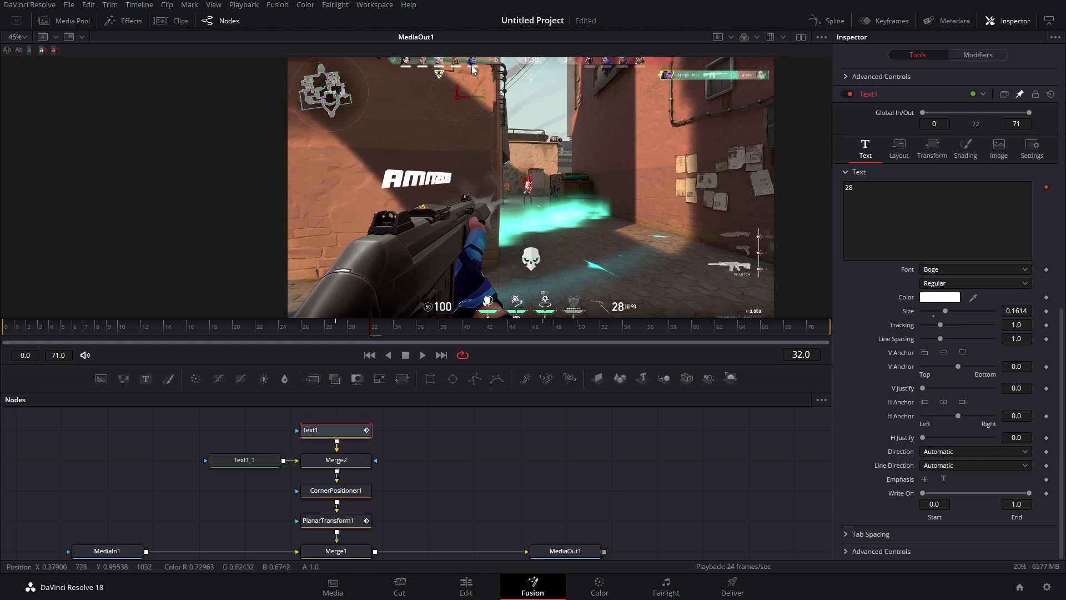
left_click(251, 457)
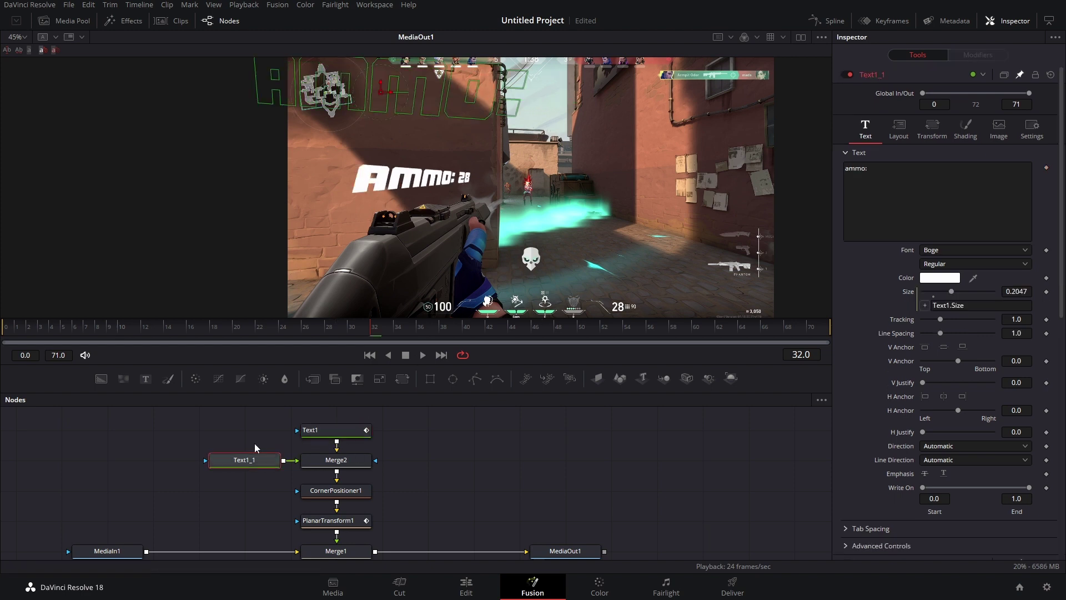
Add a Transform node between Merge2 and CornerPositioner1, and shift the combined text to about X 0.517, Y 0.529
left_click_drag(226, 412, 391, 466)
left_click_drag(354, 460, 354, 431)
left_click(433, 468)
left_click(353, 433)
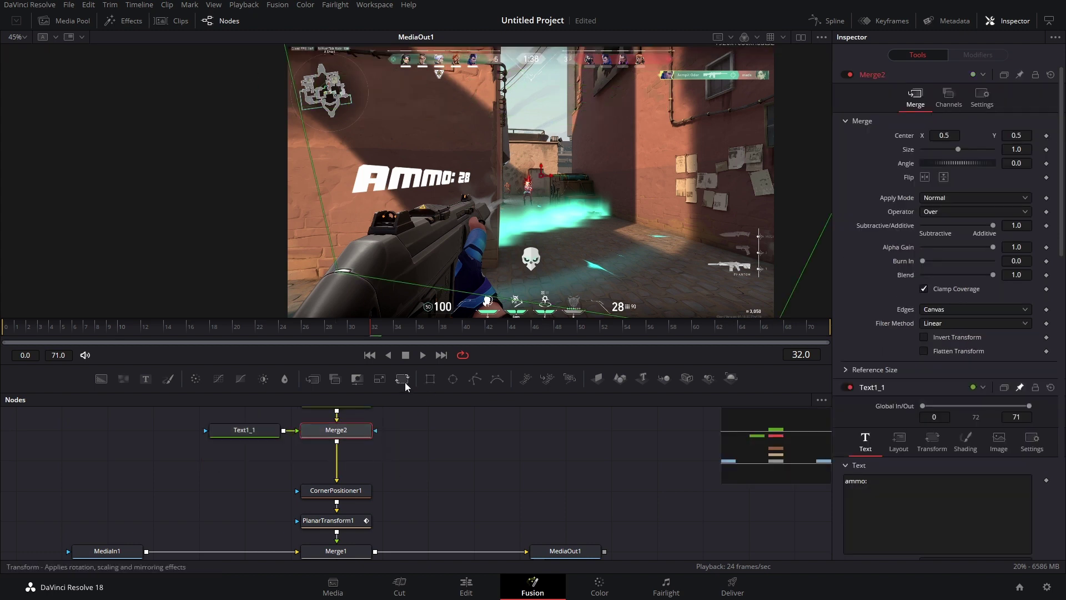
left_click(405, 382)
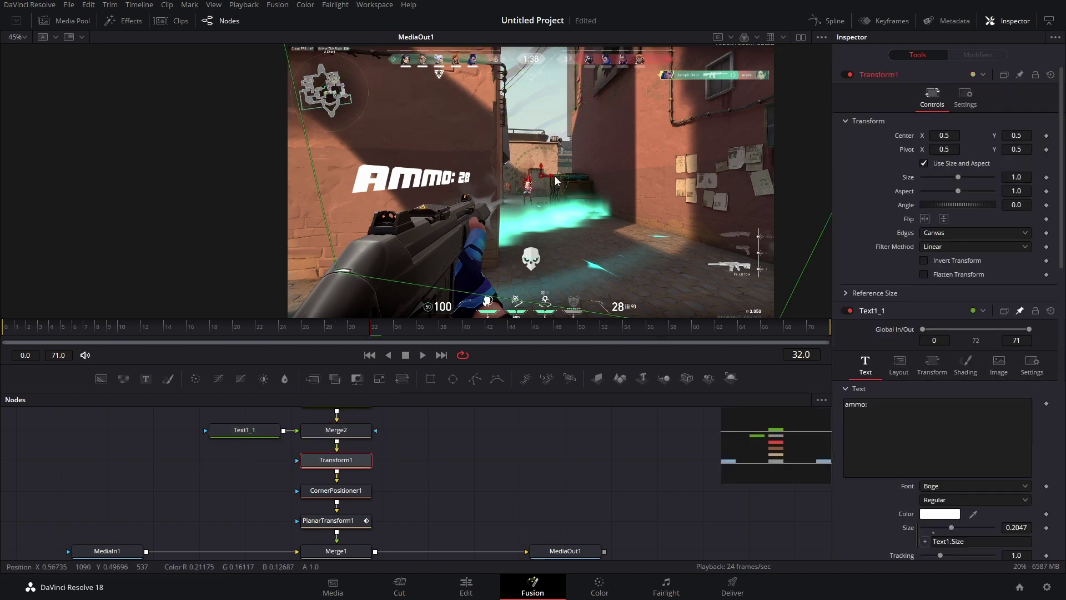
mouse_move(543, 179)
left_mouse_down()
mouse_move(546, 100)
mouse_move(552, 167)
left_mouse_up()
Try enlarging the combined text with Transform1's size at 2.52, and undo the scaling
left_click_drag(967, 176, 965, 177)
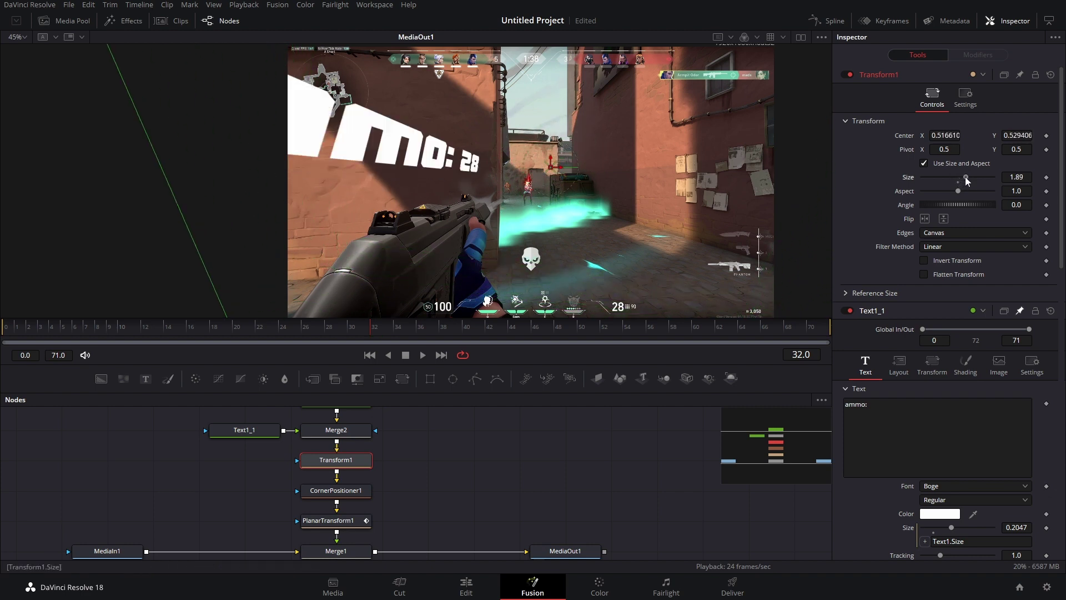
left_click_drag(967, 179, 973, 179)
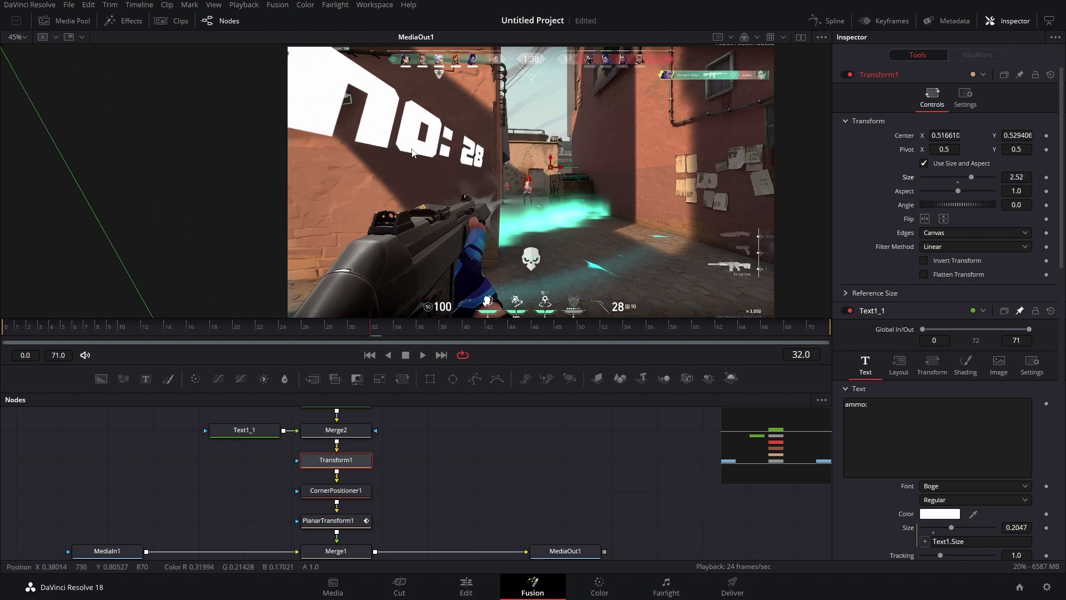
key("ctrl+z")
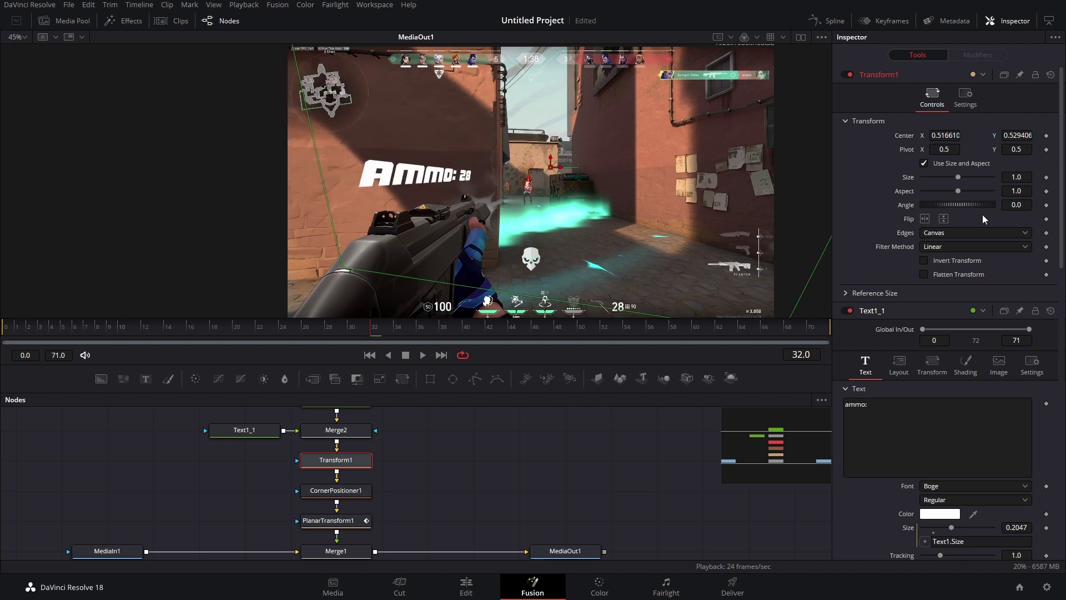
Move the node branch from the text nodes through PlanarTransform1 up to make room above Merge1
left_click(485, 486)
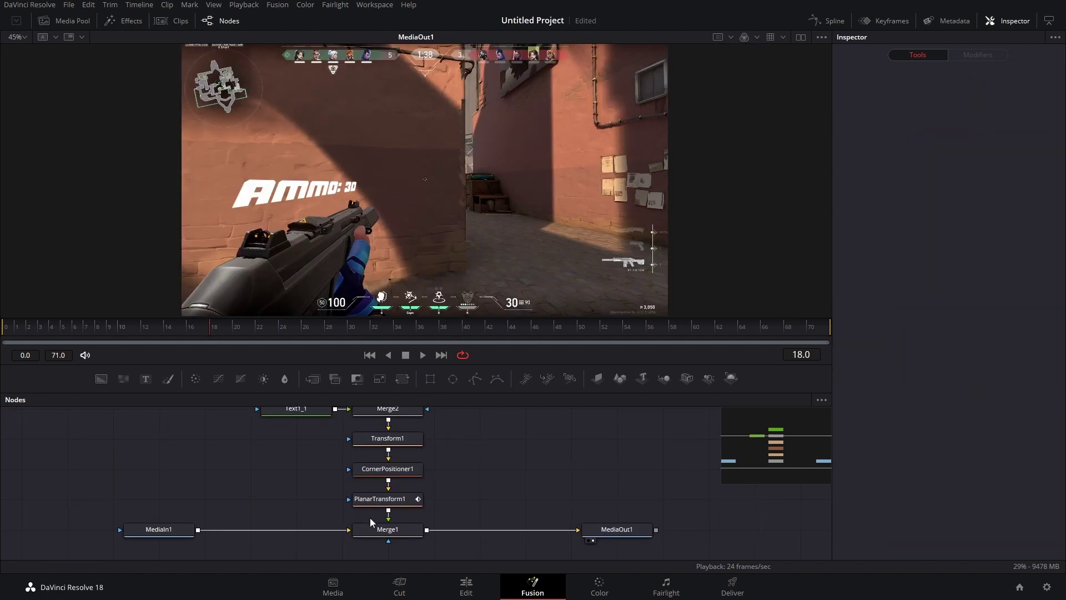
left_click_drag(447, 516, 252, 388)
scroll(400, 488, "down", 3)
left_click_drag(394, 461, 393, 432)
left_click_drag(469, 438, 490, 455)
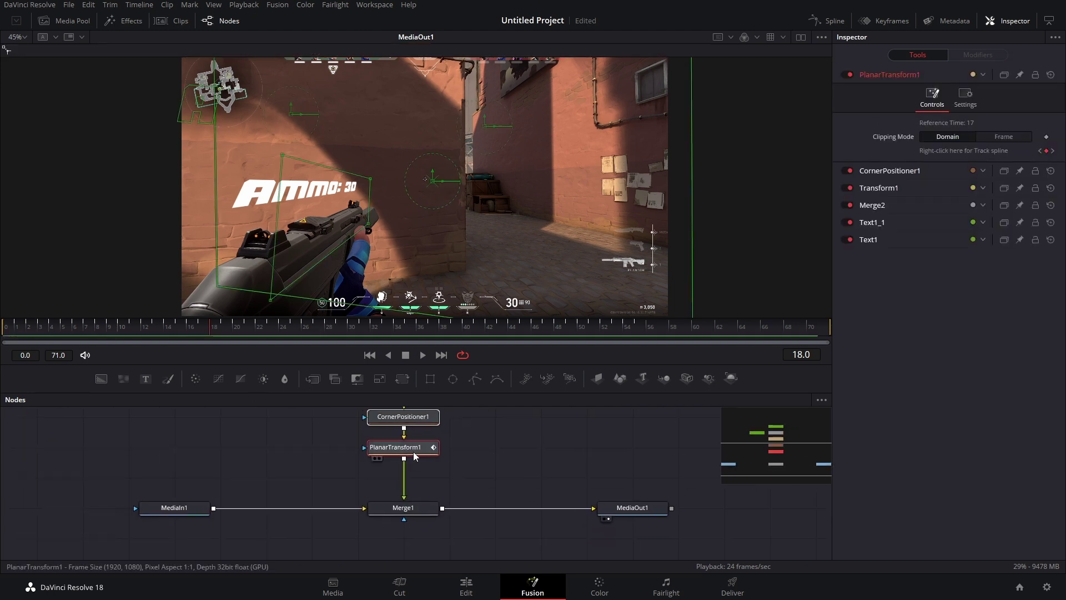
Insert SoftGlow and ColorCorrector nodes after PlanarTransform1, with gain 2.402, glow size 56.7 and a pinkish-red tint at strength 1.0
left_click(556, 449)
left_click(396, 447)
key("shift+space")
type("soft")
key("Return")
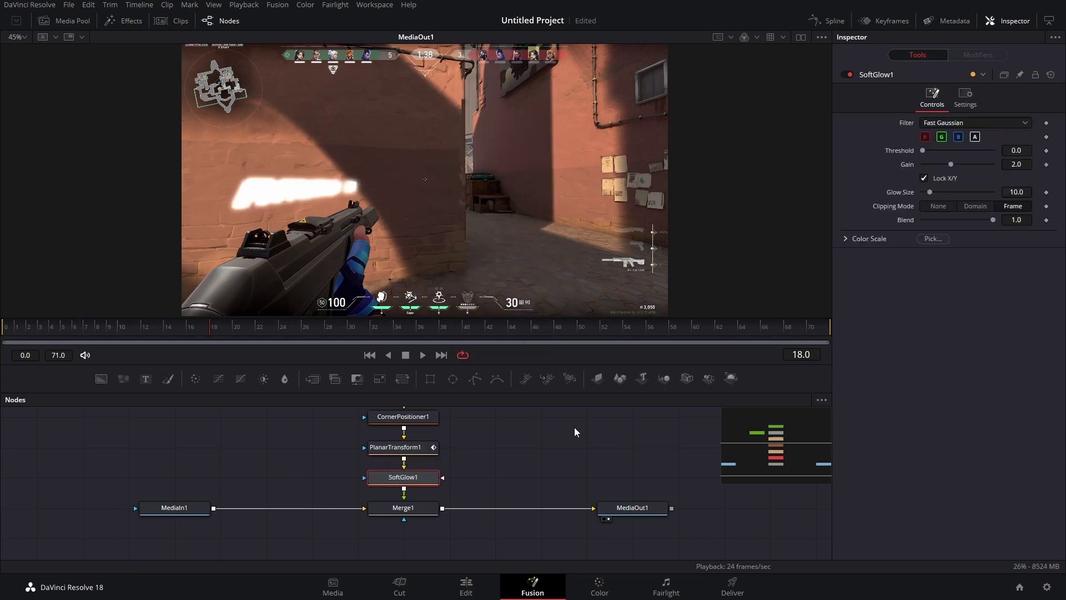
left_click_drag(955, 171, 966, 188)
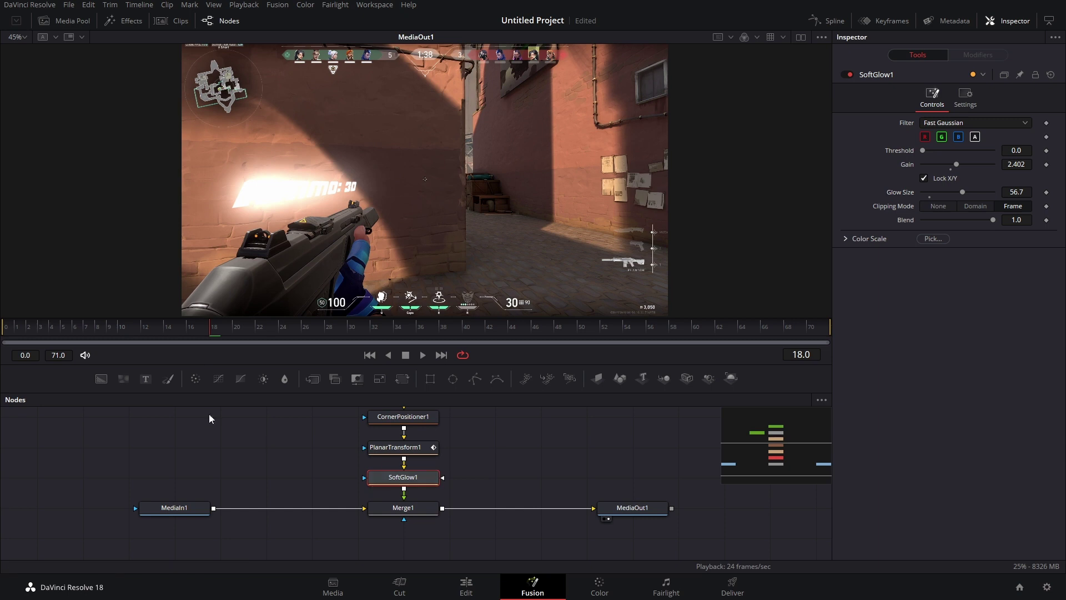
left_click_drag(196, 378, 408, 512)
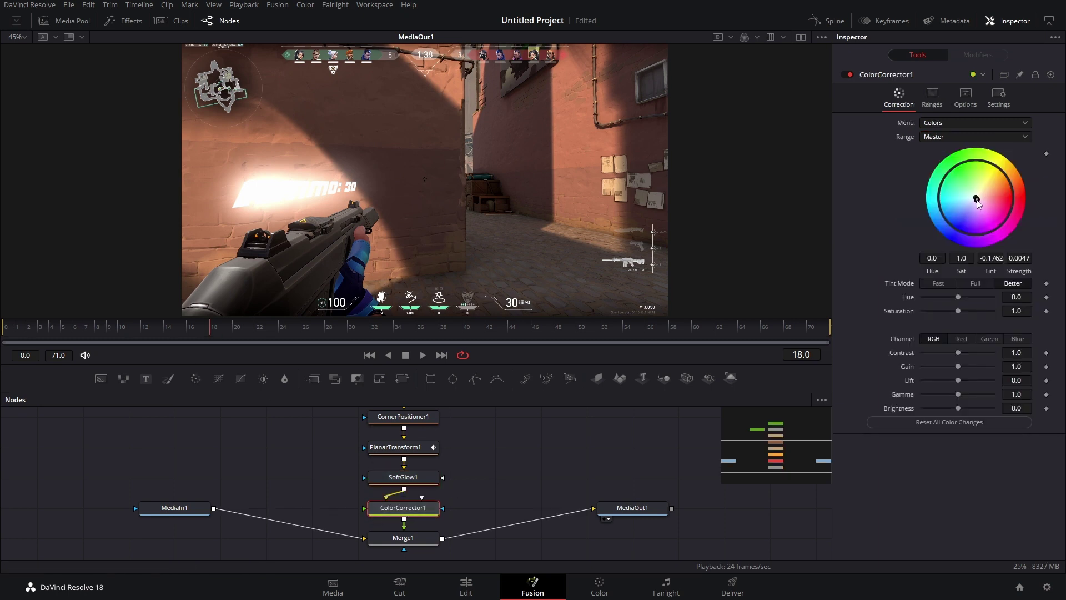
left_click_drag(979, 201, 1016, 207)
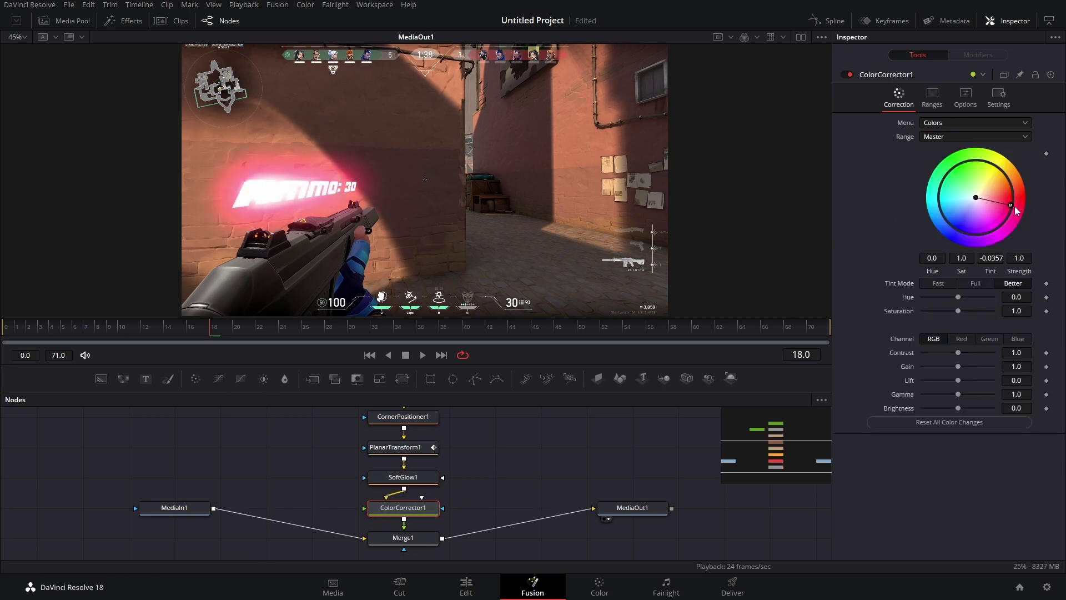
Delete the SoftGlow1 and ColorCorrector1 nodes
left_click(422, 477)
left_click_drag(462, 472, 418, 508)
key("Delete")
Add the SpiderVerse effect between PlanarTransform1 and Merge1 to give the ammo text a neon glow
left_click(433, 452)
key("shift+space")
key("BackSpace")
key("BackSpace")
key("BackSpace")
type("pi")
left_click(525, 131)
left_click(547, 347)
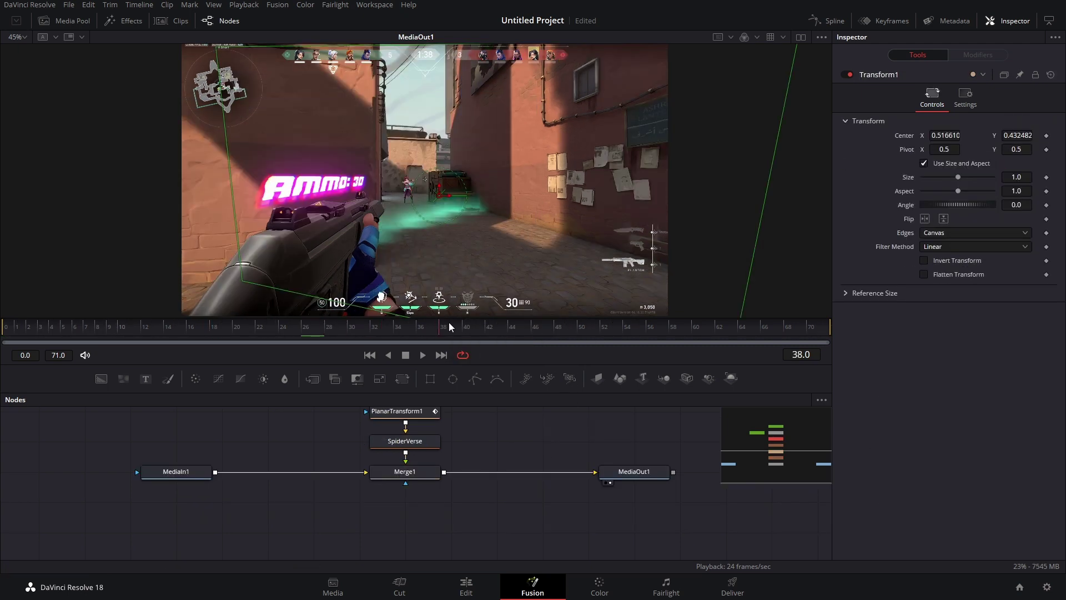
Keyframe Merge1's Blend at 1.0 on frame 55 and 0.0 on frame 56 to hide the text when the gun disappears
left_click_drag(449, 323, 602, 329)
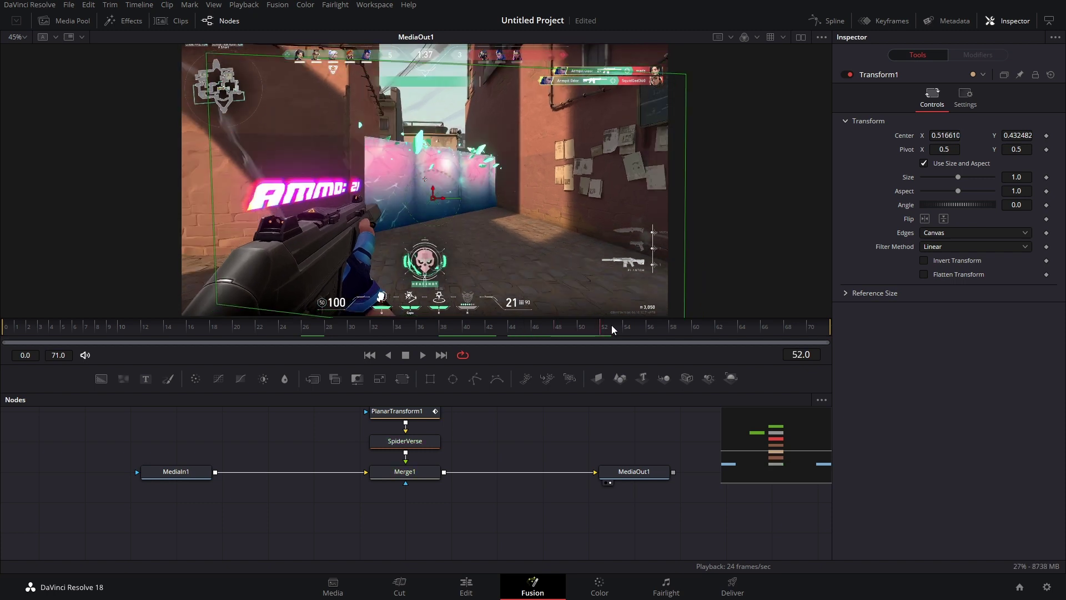
left_click(400, 414)
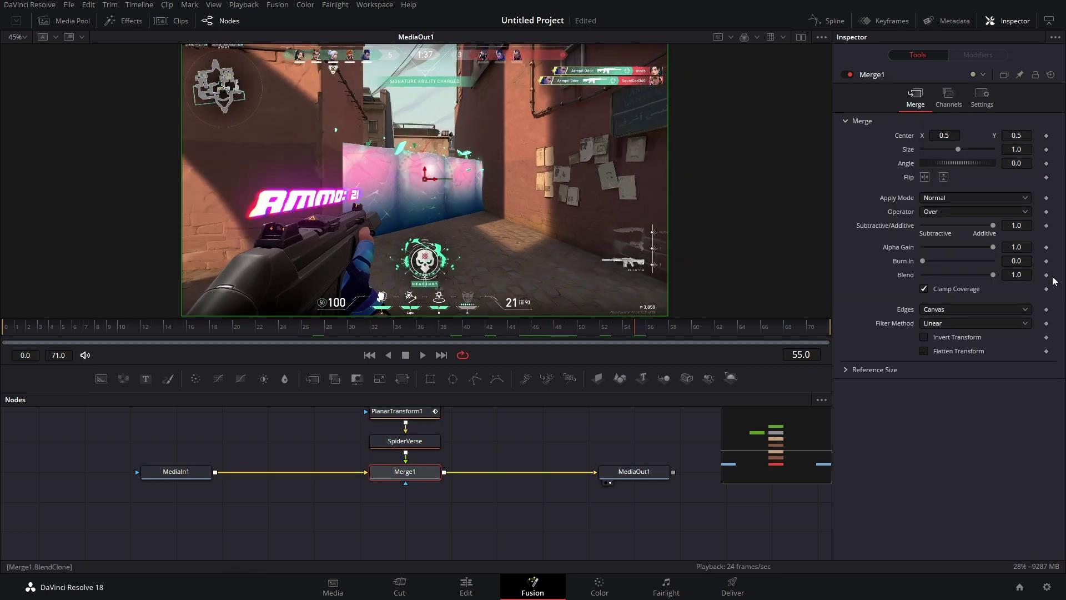
left_click(1047, 275)
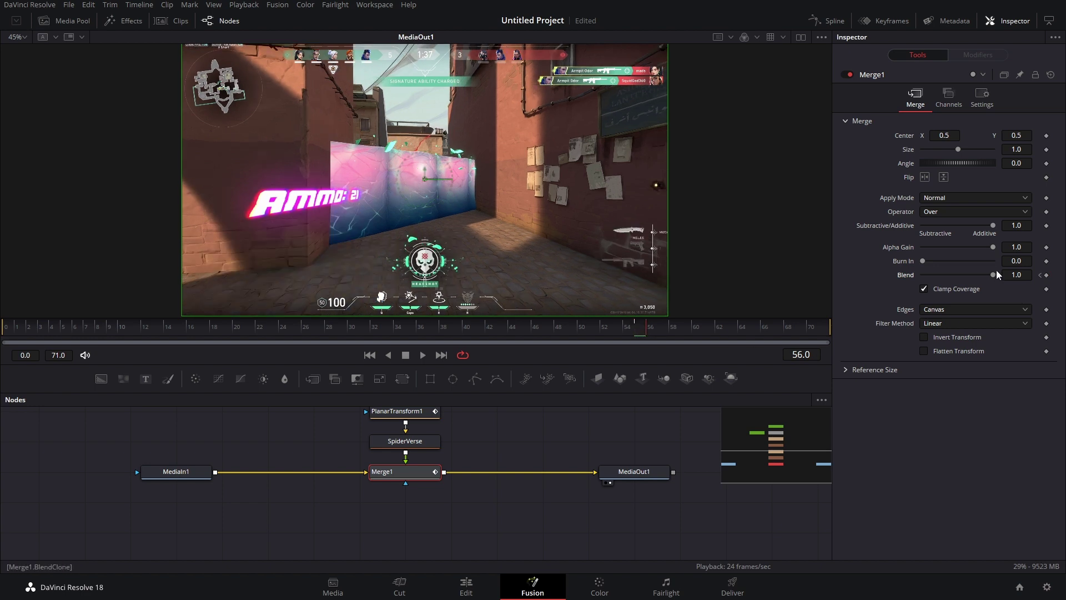
left_click_drag(994, 275, 748, 301)
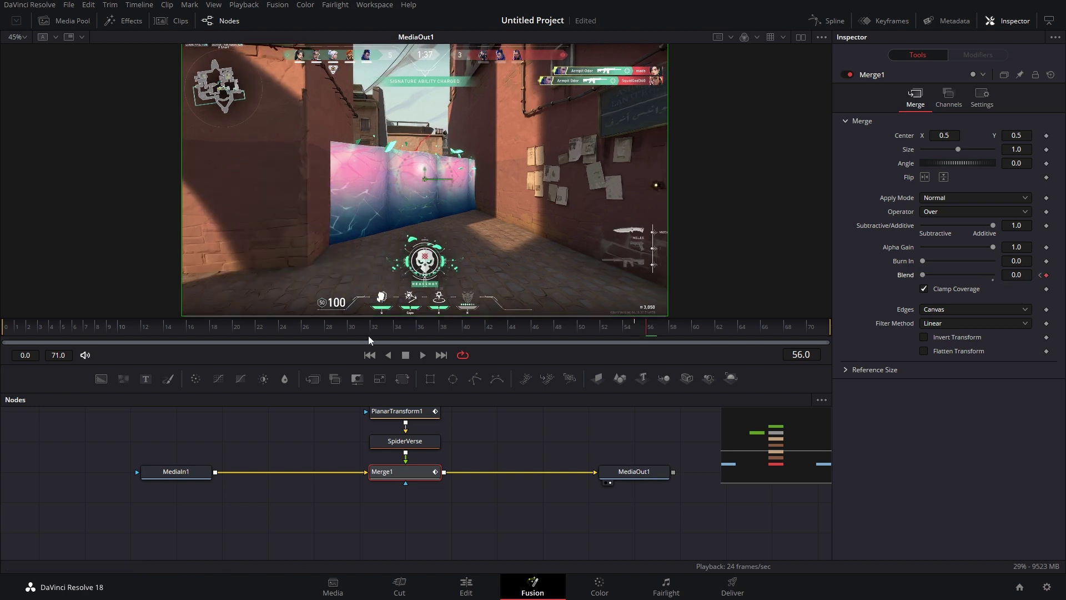